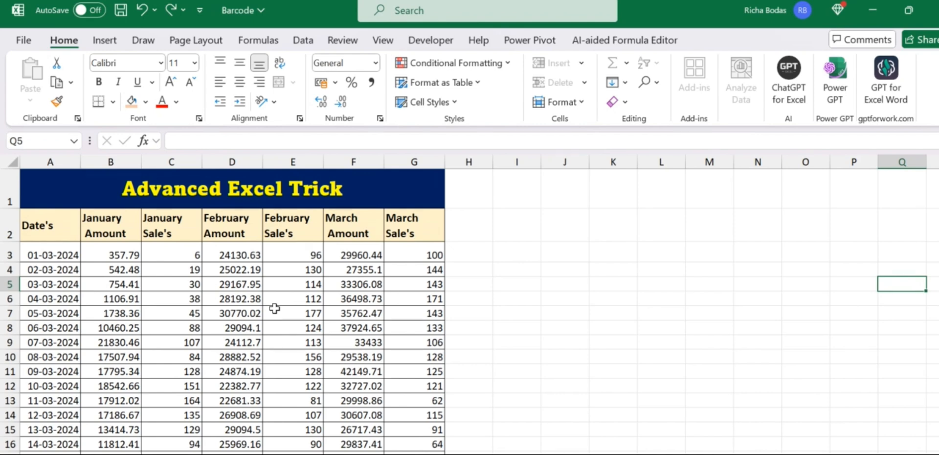
# Fill the 03-03-2024 row of the sales table light orange
pyautogui.moveTo(43, 220); pyautogui.dragTo(195, 284)
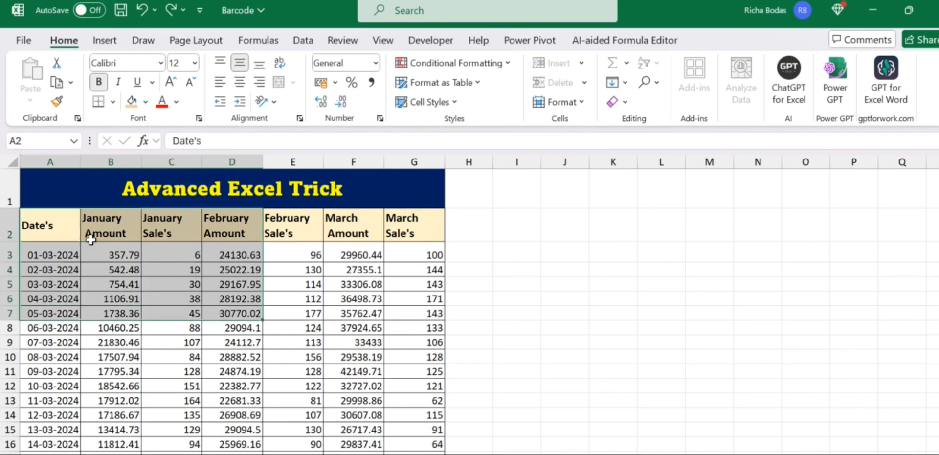
pyautogui.click(62, 226)
pyautogui.moveTo(62, 226); pyautogui.dragTo(359, 342)
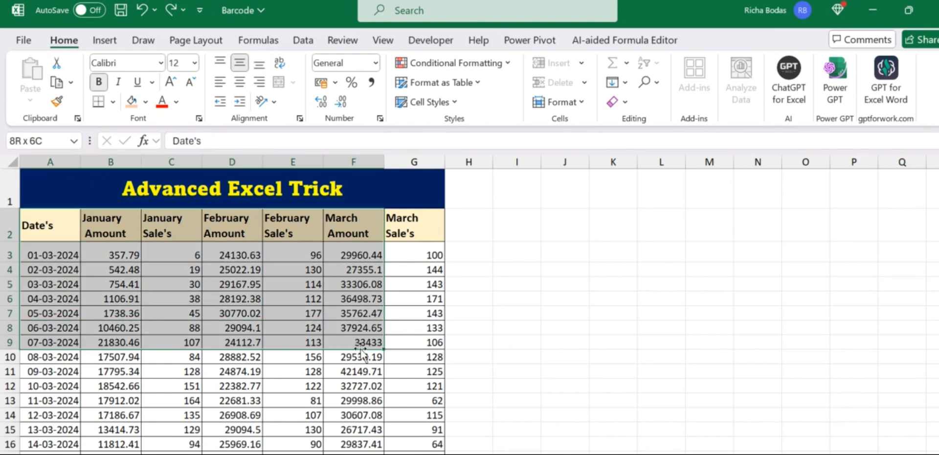
pyautogui.click(197, 300)
pyautogui.moveTo(49, 285)
pyautogui.mouseDown()
pyautogui.moveTo(273, 299)
pyautogui.moveTo(409, 286)
pyautogui.mouseUp()
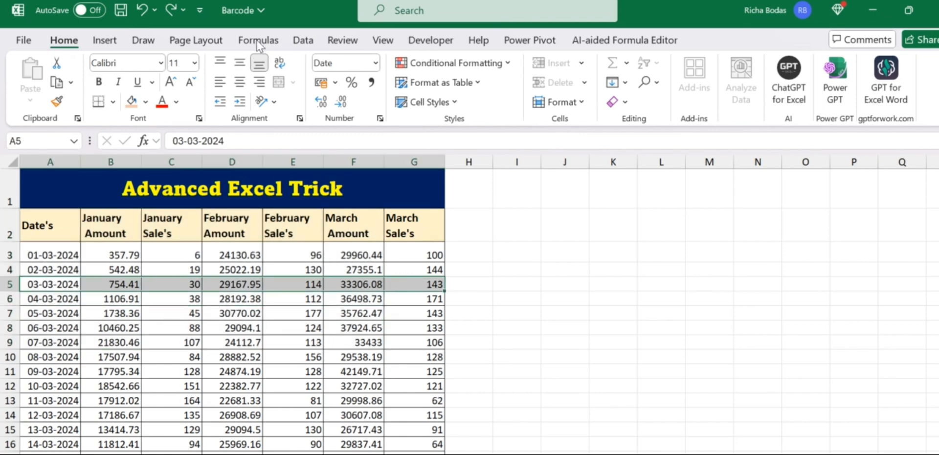
pyautogui.click(146, 102)
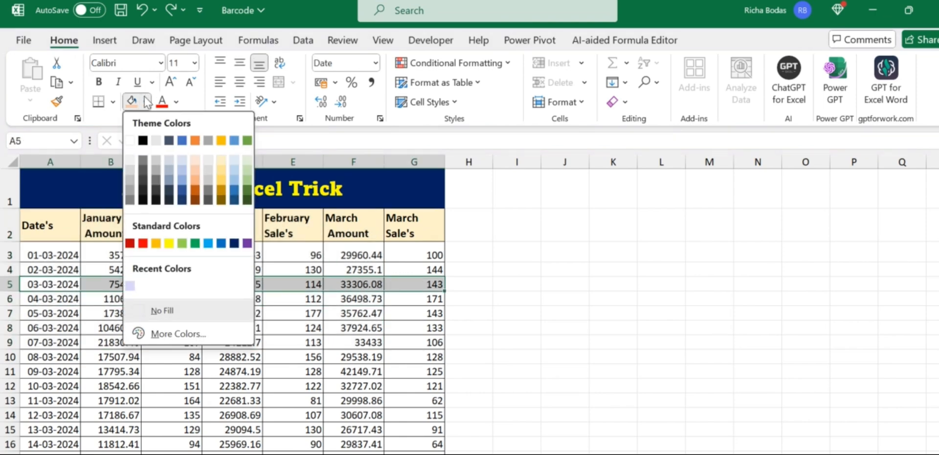
pyautogui.click(197, 180)
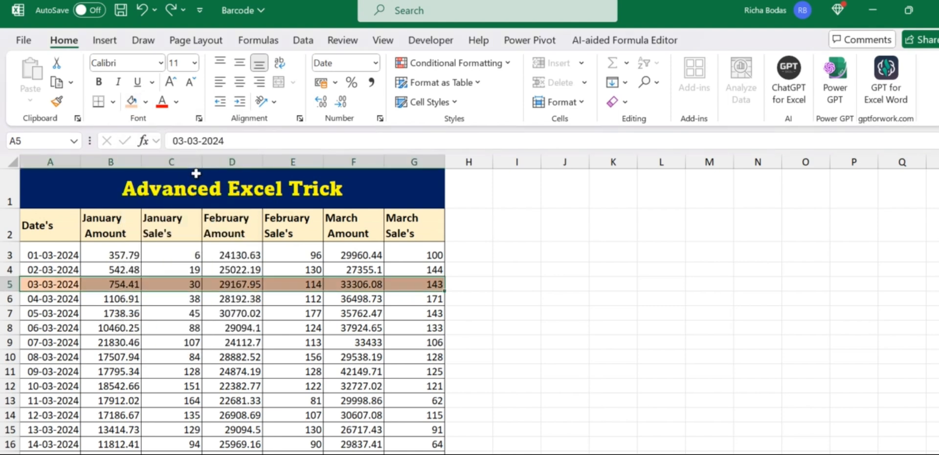
pyautogui.click(245, 329)
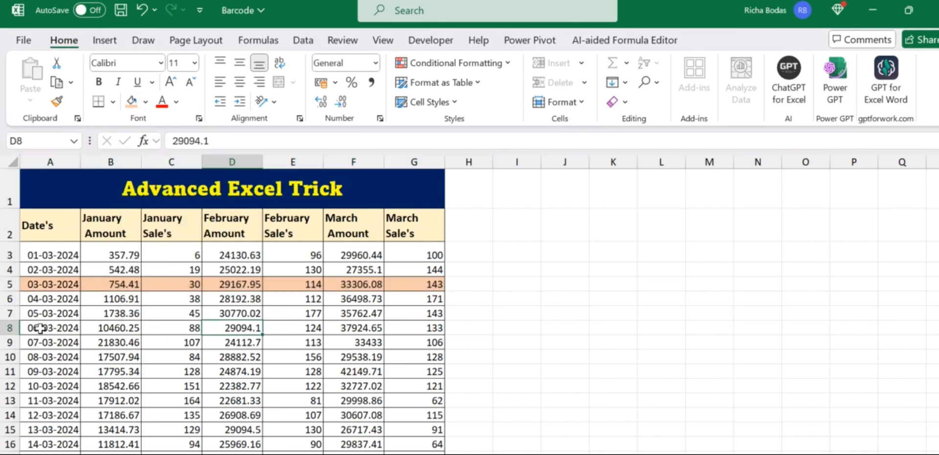
# Make the 06-03-2024 row's text red
pyautogui.moveTo(38, 328); pyautogui.dragTo(406, 326)
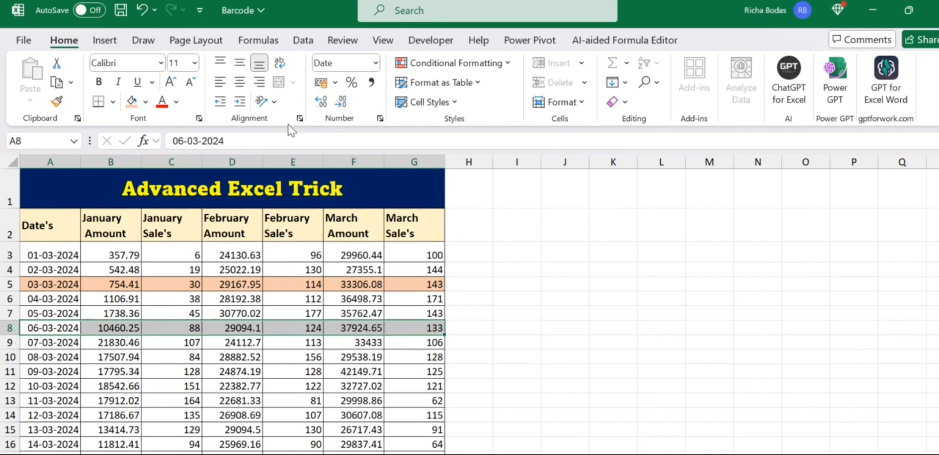
pyautogui.click(163, 102)
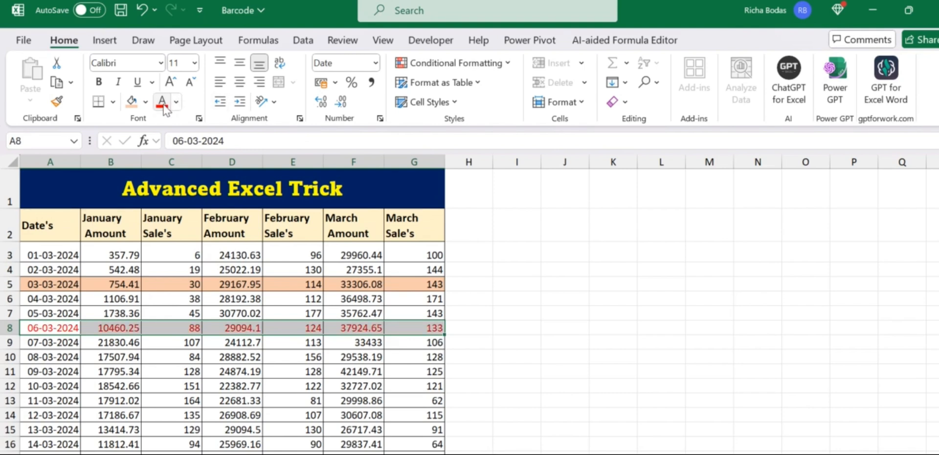
pyautogui.click(242, 374)
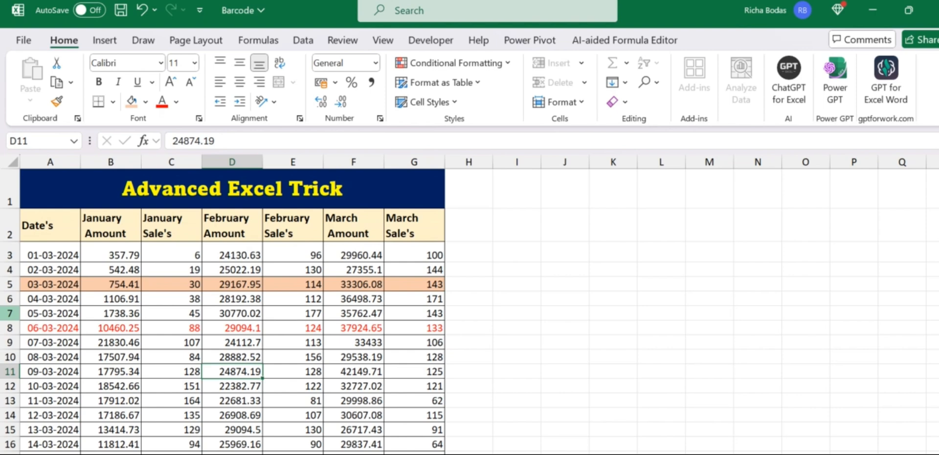
# Insert a blank row above 05-03-2024; deleting it is refused as a protected sheet
pyautogui.click(9, 313)
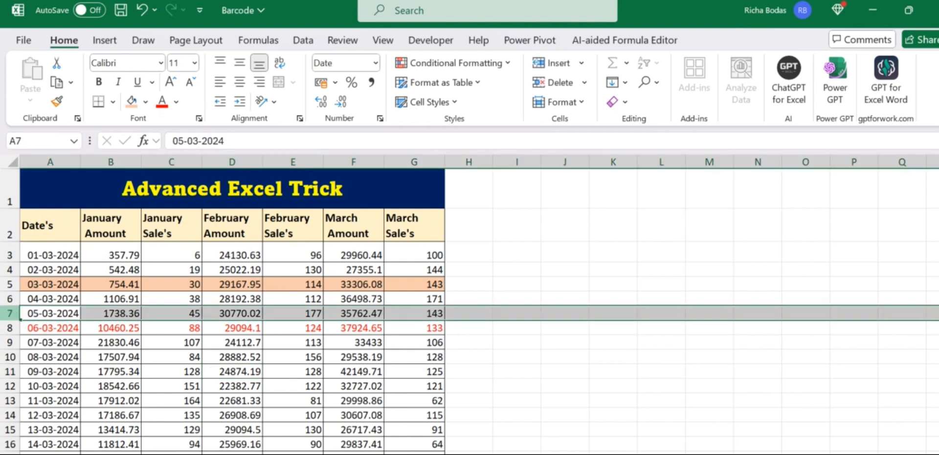
pyautogui.hotkey('ctrl', 'shift', '+')
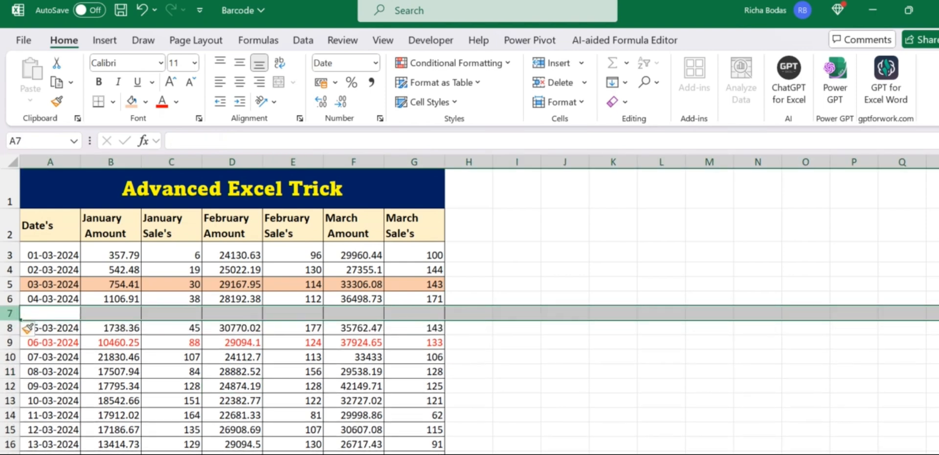
pyautogui.rightClick(14, 314)
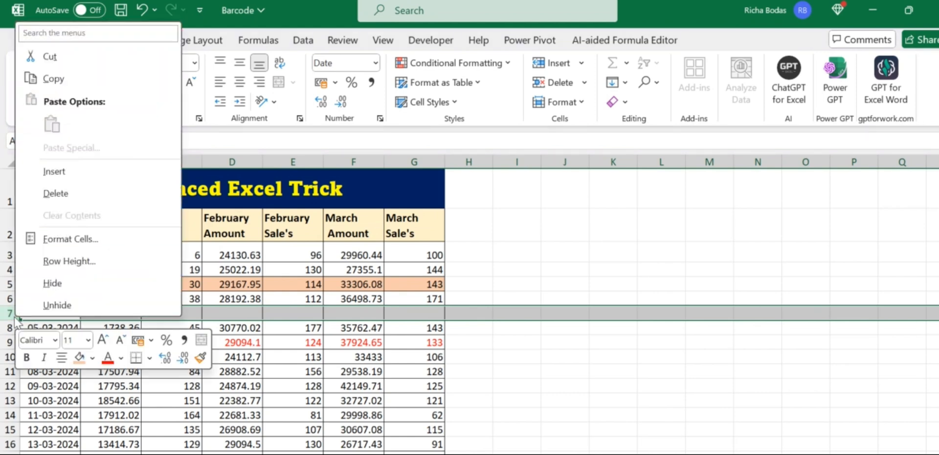
pyautogui.click(67, 195)
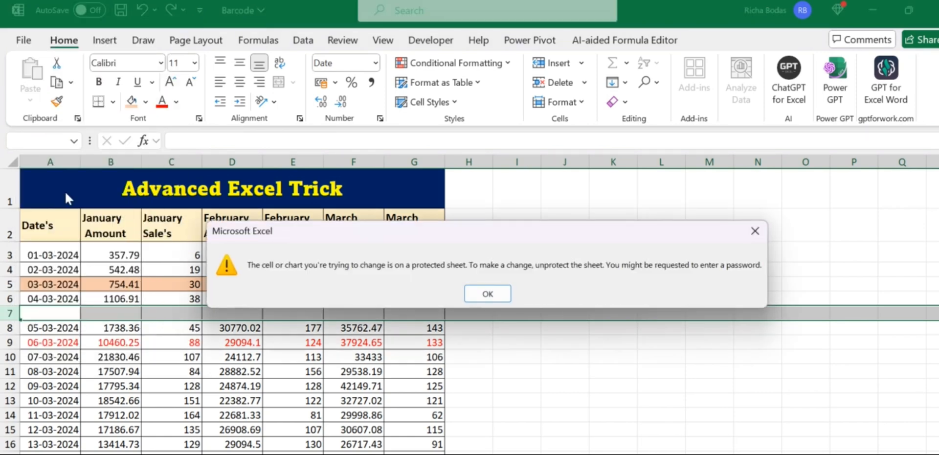
pyautogui.click(748, 237)
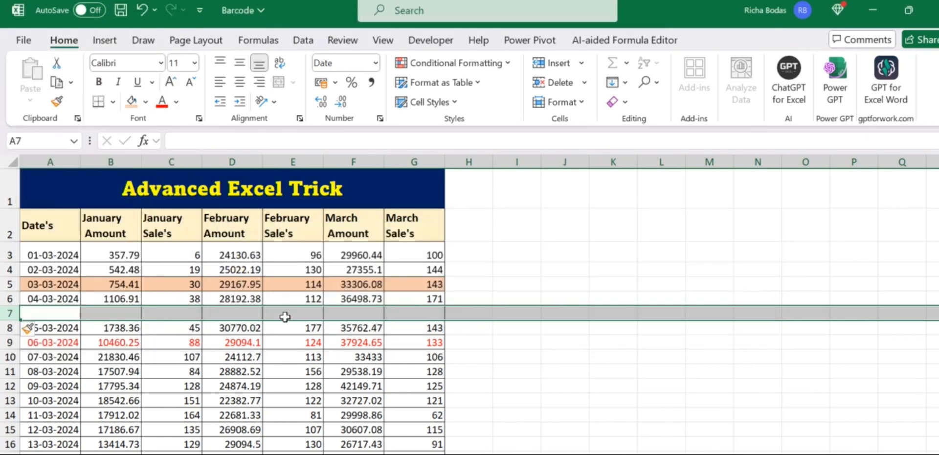
# Insert a blank column C before January Sale's, then try editing A7 to trigger the protection warning
pyautogui.click(185, 159)
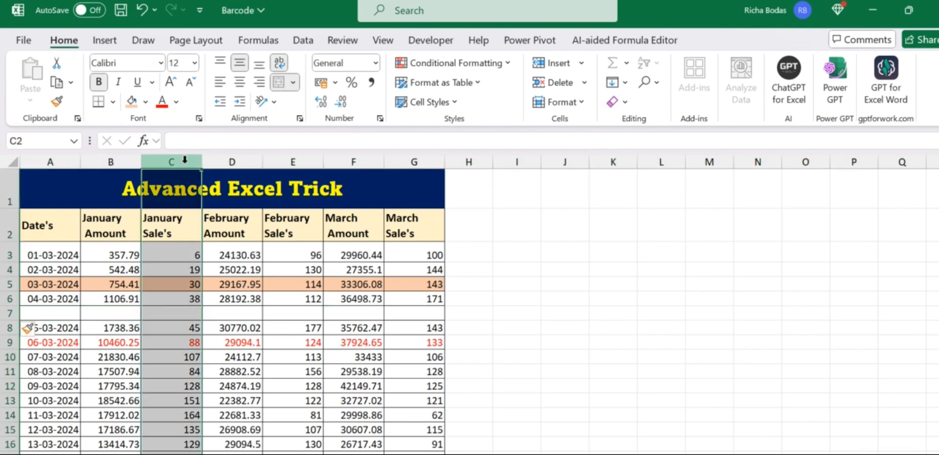
pyautogui.hotkey('ctrl', 'shift', '+')
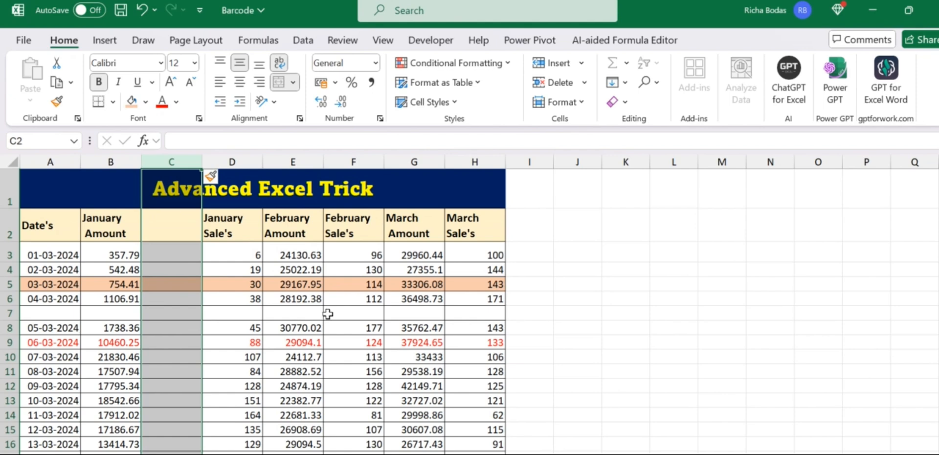
pyautogui.click(364, 326)
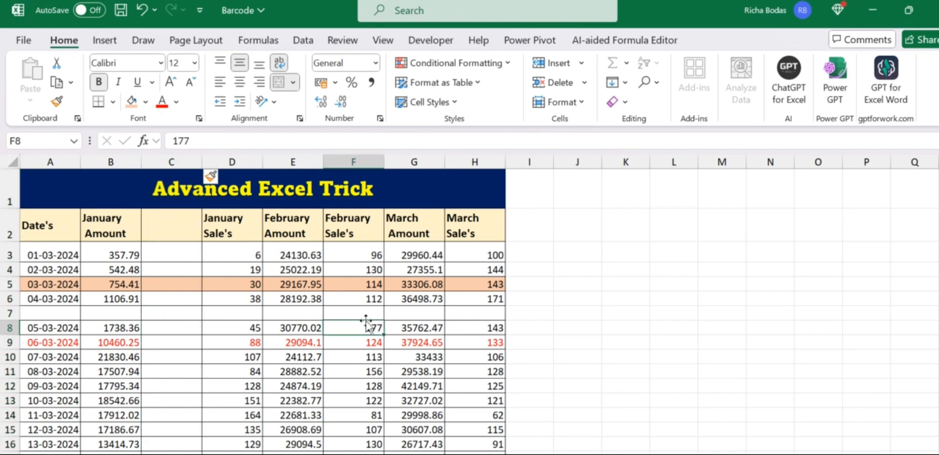
pyautogui.doubleClick(57, 315)
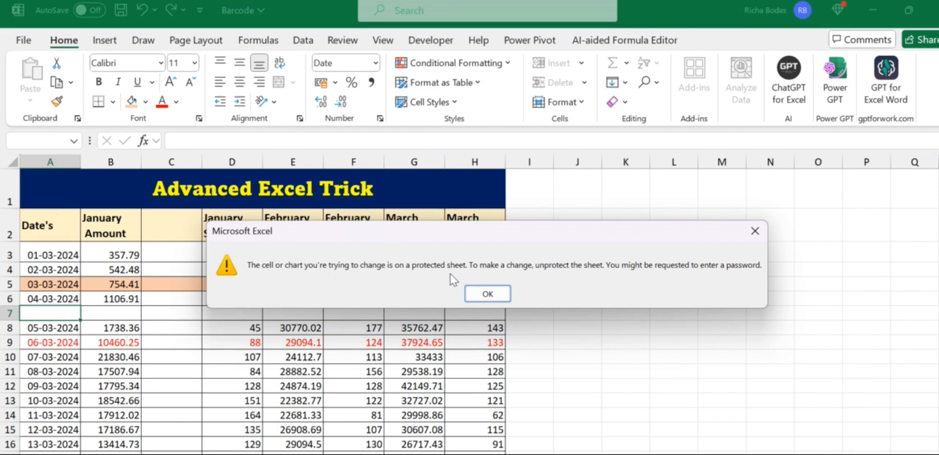
# Dismiss the protected-sheet warning, retry editing a column K cell, and dismiss it again
pyautogui.click(754, 231)
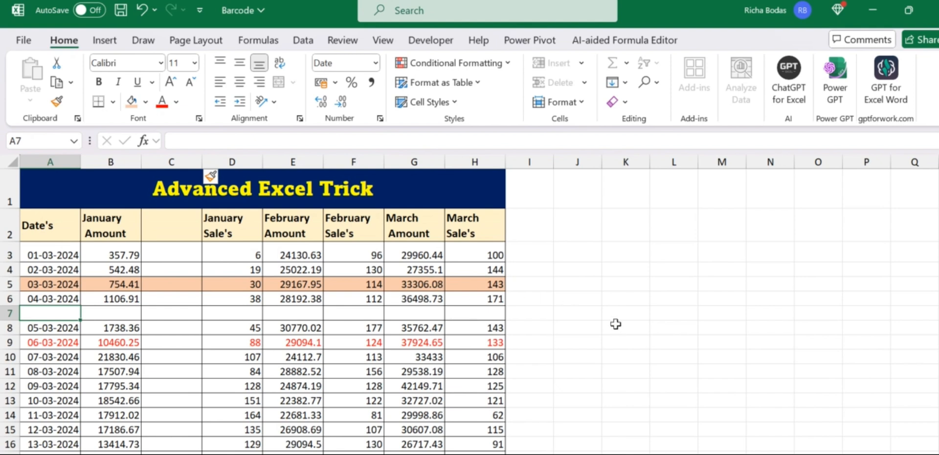
pyautogui.doubleClick(606, 297)
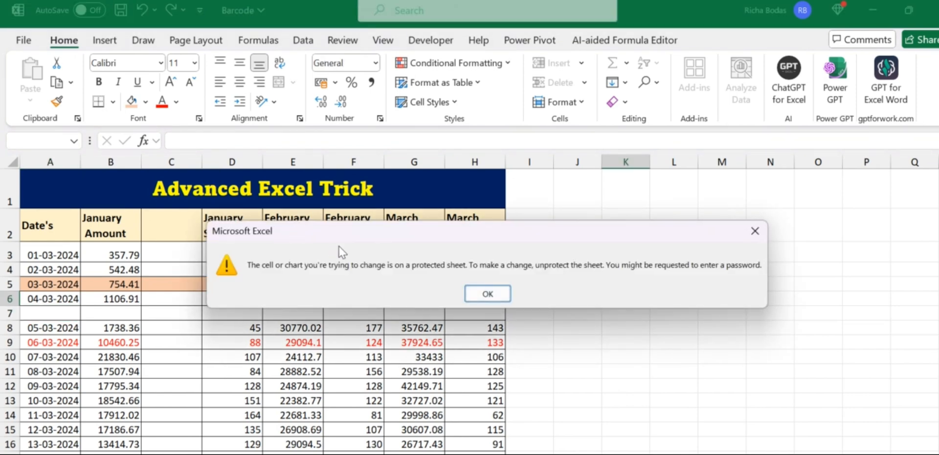
pyautogui.click(755, 231)
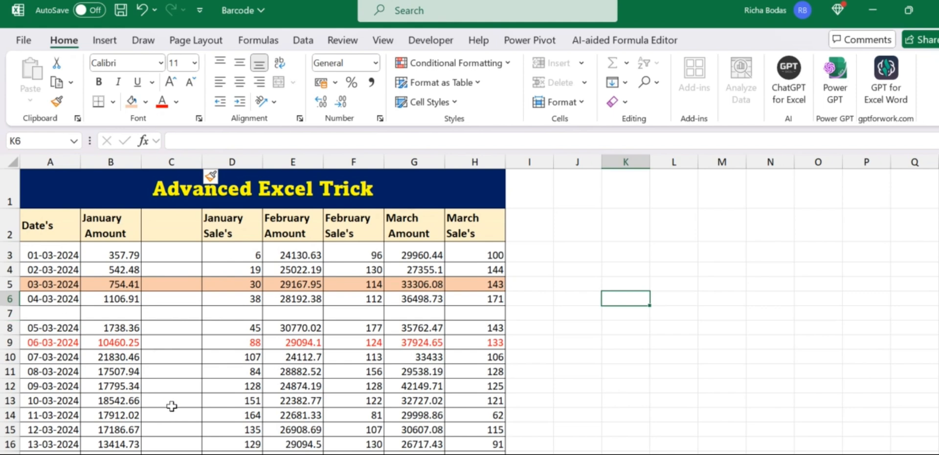
pyautogui.click(37, 216)
pyautogui.moveTo(38, 215); pyautogui.dragTo(398, 377)
pyautogui.doubleClick(357, 316)
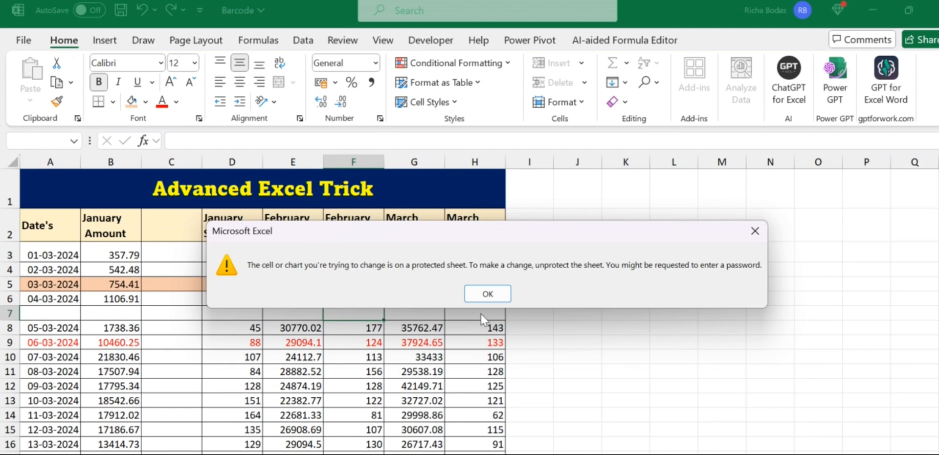
pyautogui.click(487, 294)
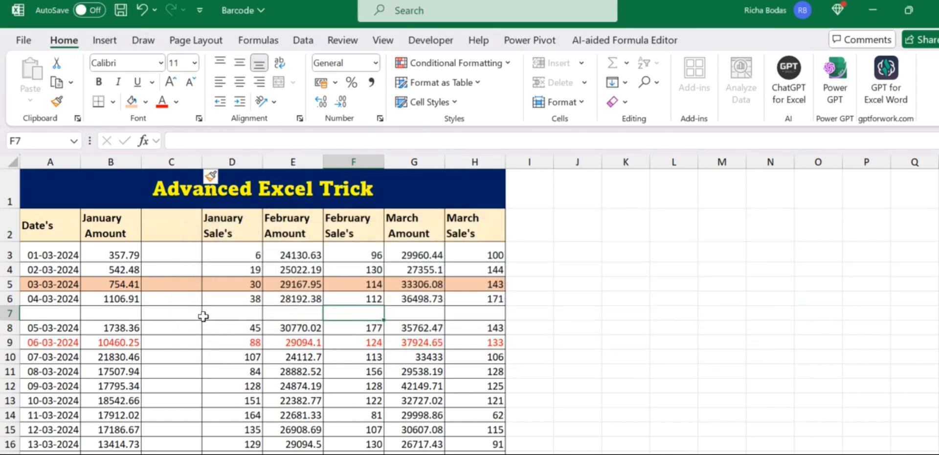
pyautogui.press('Home')
pyautogui.click(224, 318)
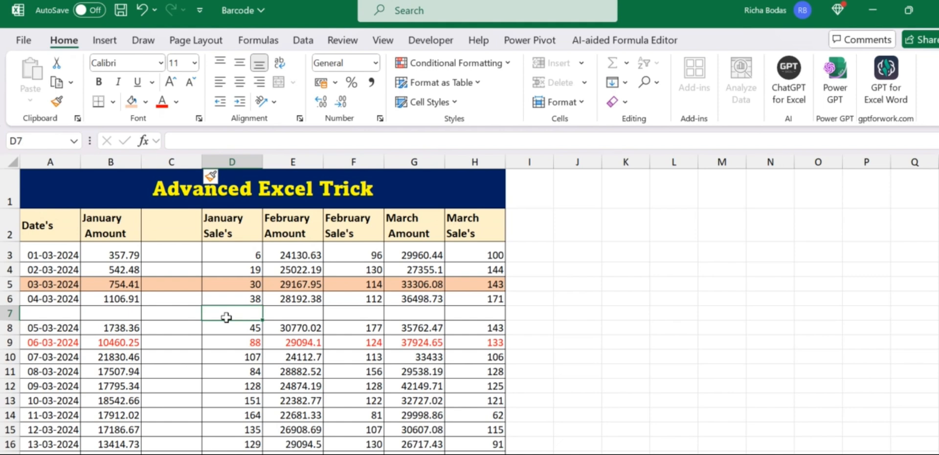
pyautogui.moveTo(134, 207); pyautogui.dragTo(440, 384)
pyautogui.click(452, 325)
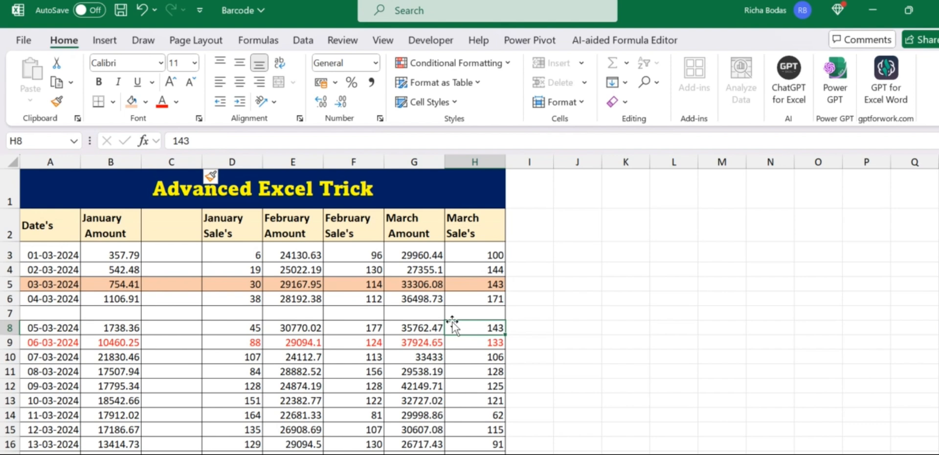
# Make the A2:H2 headers italic and underlined, keeping them bold
pyautogui.click(65, 230)
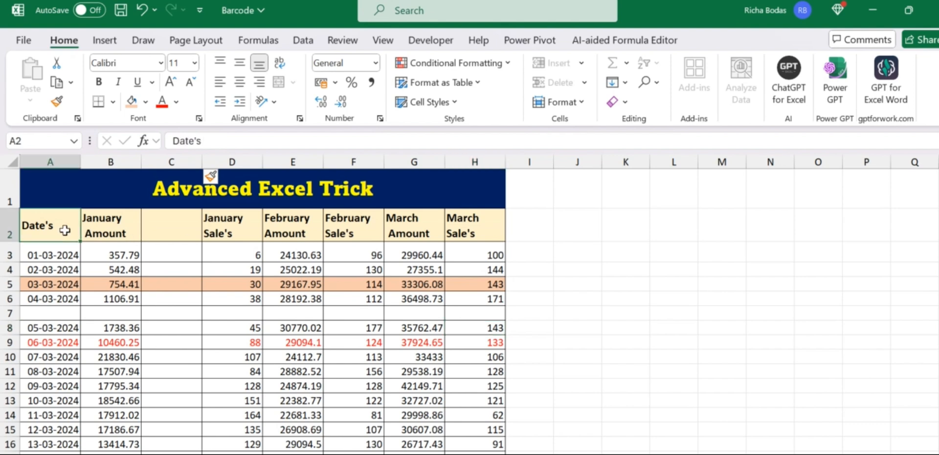
pyautogui.moveTo(64, 229); pyautogui.dragTo(488, 235)
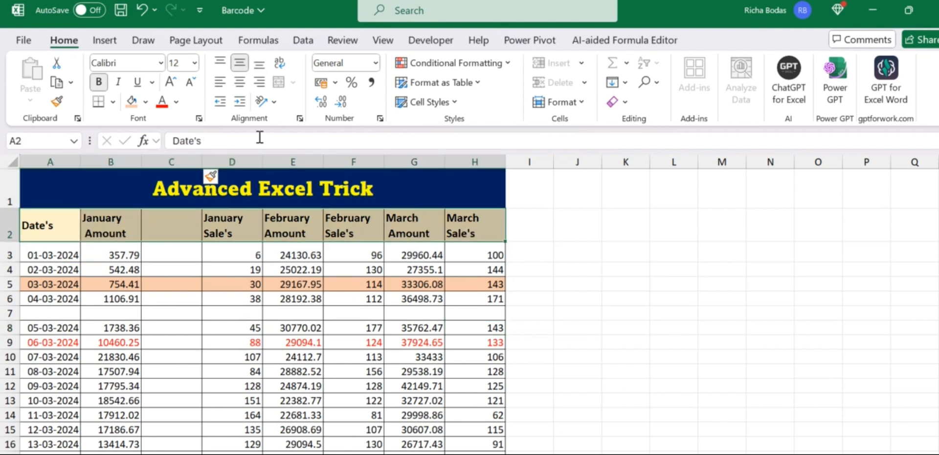
pyautogui.click(118, 82)
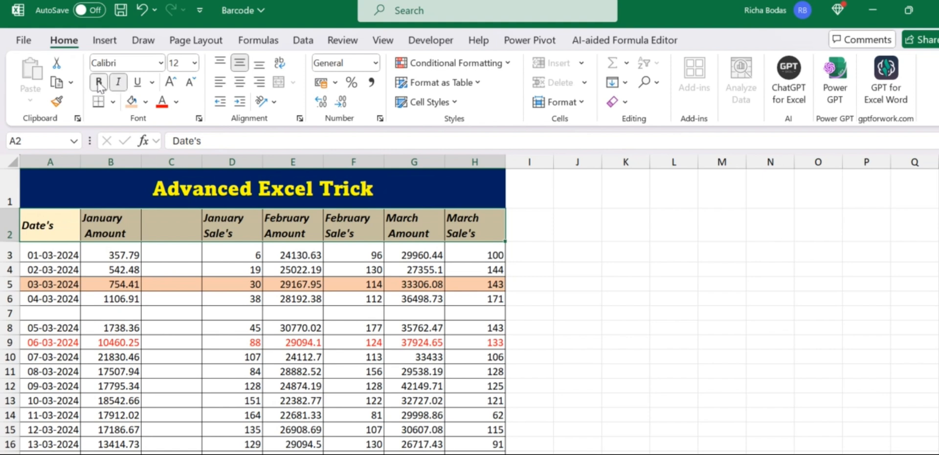
pyautogui.click(99, 84)
pyautogui.click(137, 85)
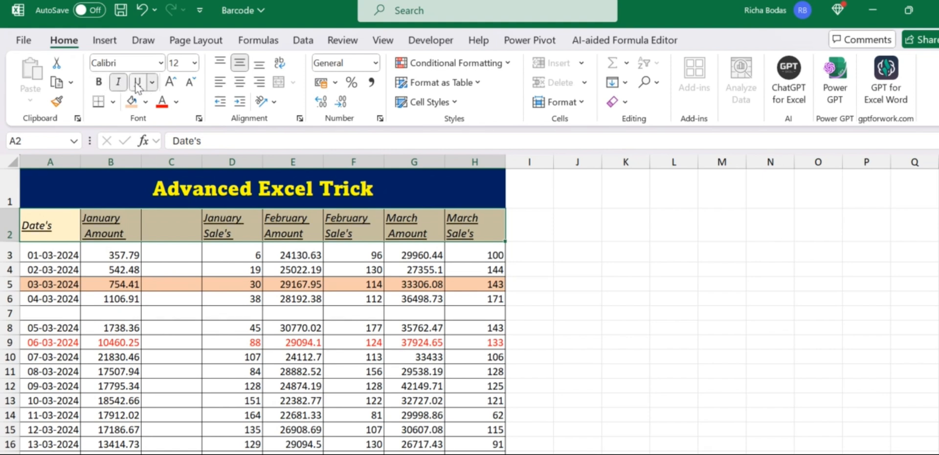
pyautogui.click(101, 82)
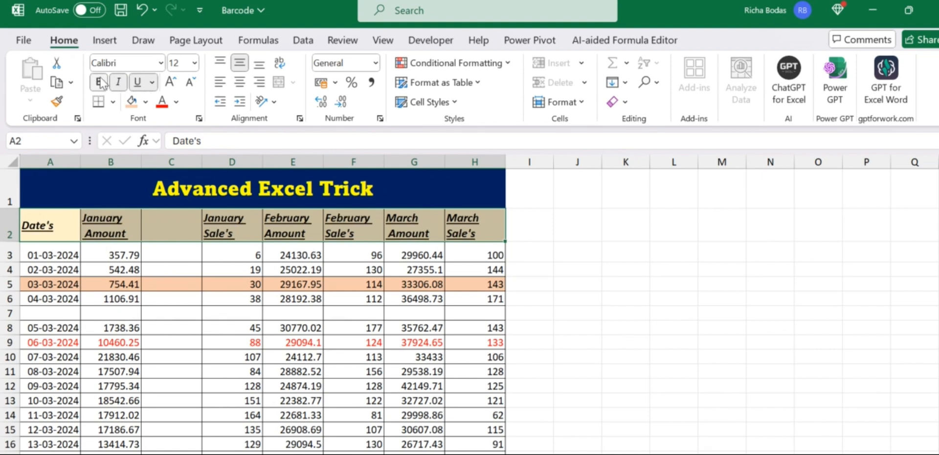
# Try editing the January Amount header B2 and dismiss the protected-sheet warning
pyautogui.click(129, 229)
pyautogui.doubleClick(129, 230)
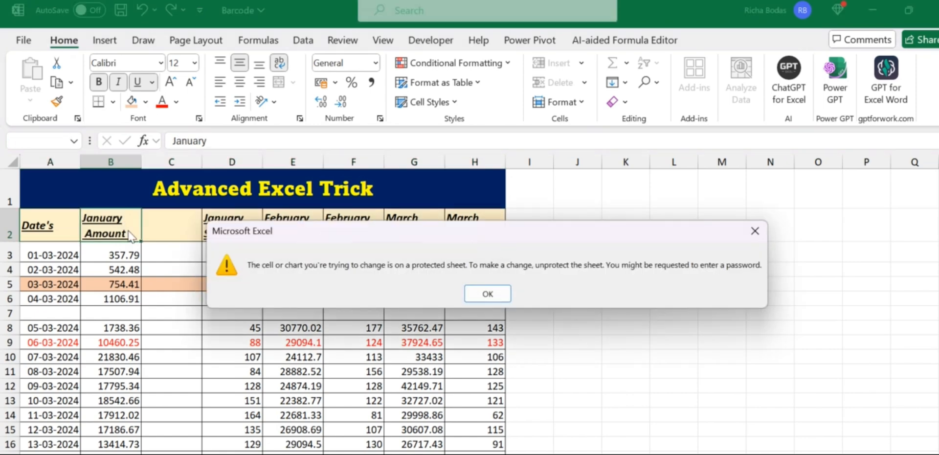
pyautogui.click(758, 233)
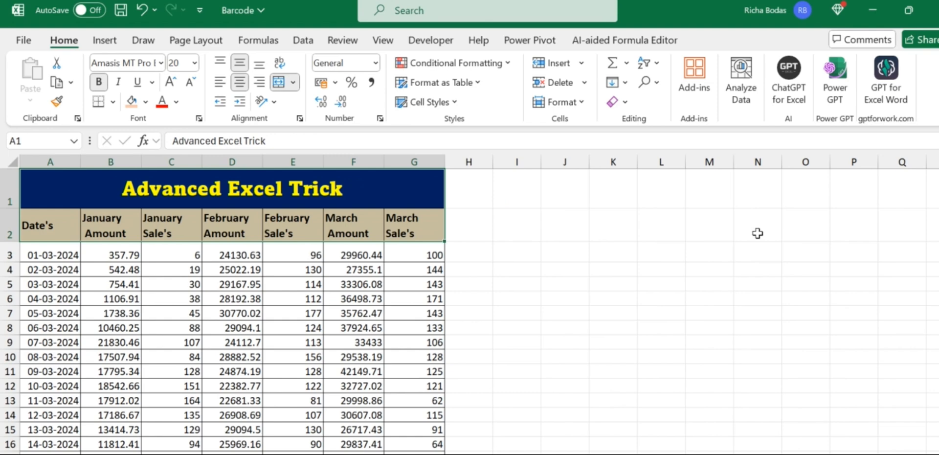
# After checking cells G4 and I6, select the entire worksheet with the Select All corner
pyautogui.click(401, 270)
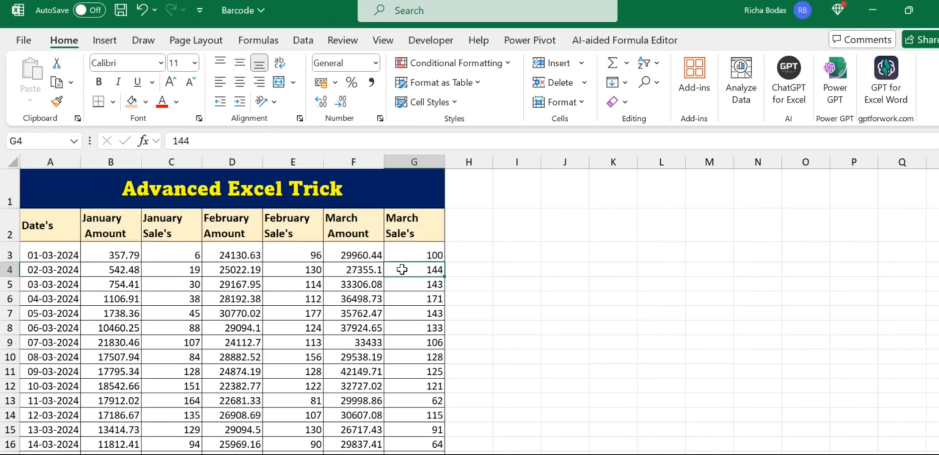
pyautogui.scroll(-2, 401, 269)
pyautogui.scroll(2, 401, 270)
pyautogui.click(524, 300)
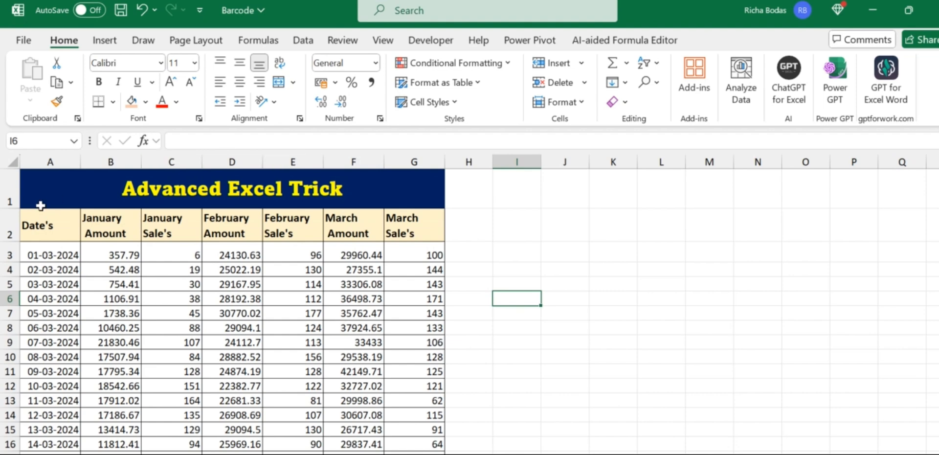
pyautogui.click(7, 163)
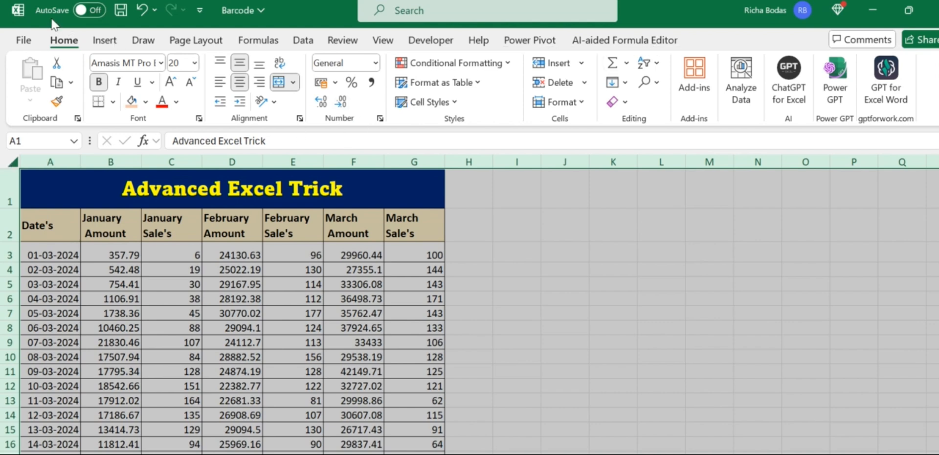
pyautogui.click(586, 104)
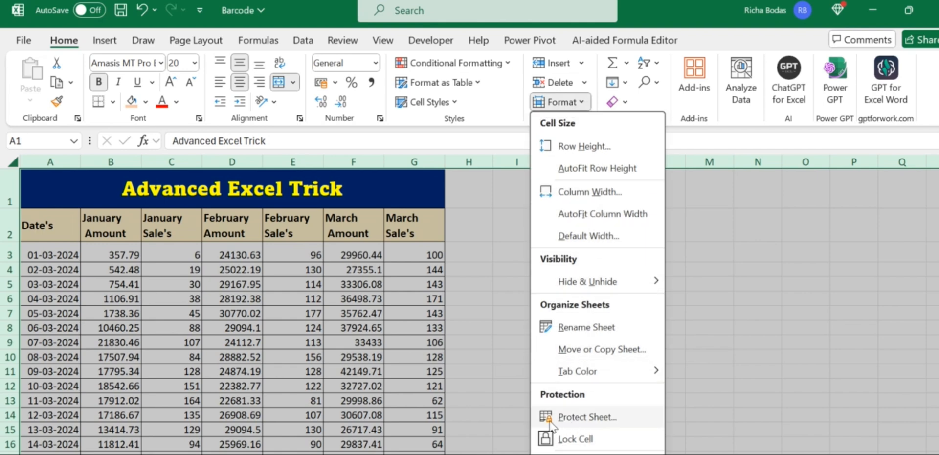
pyautogui.click(575, 418)
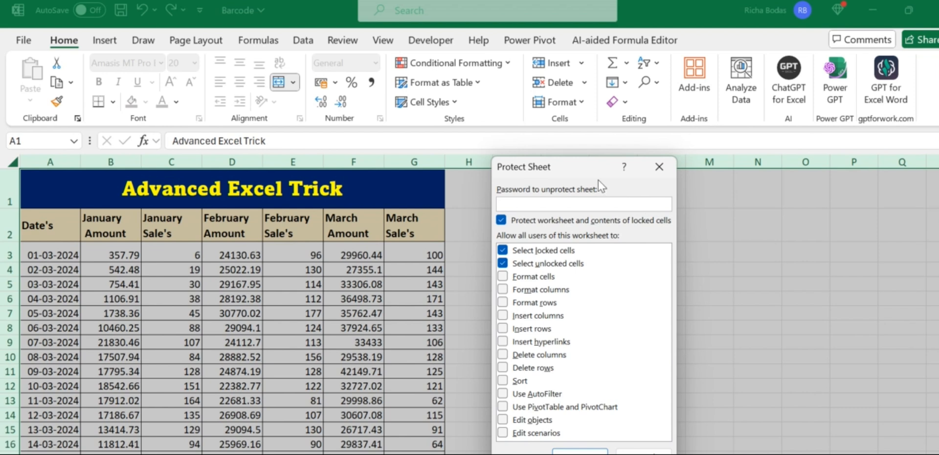
pyautogui.moveTo(585, 173); pyautogui.dragTo(559, 110)
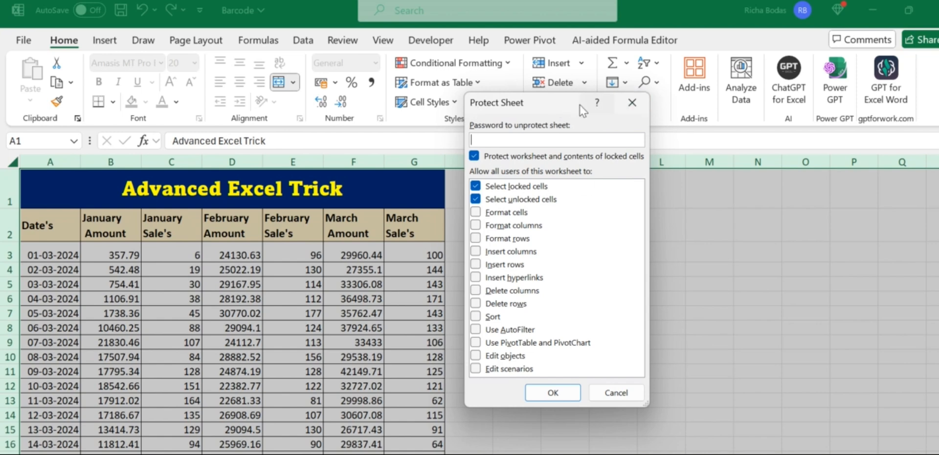
pyautogui.click(632, 104)
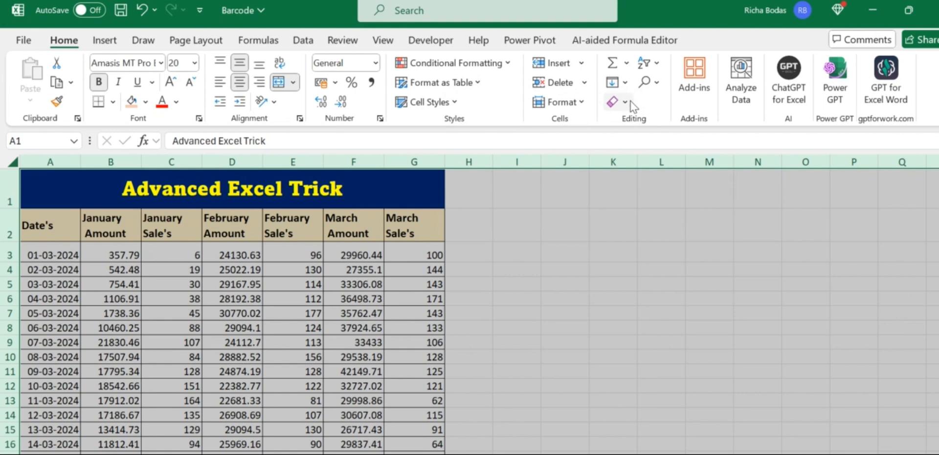
pyautogui.press('alt')
pyautogui.press('Escape')
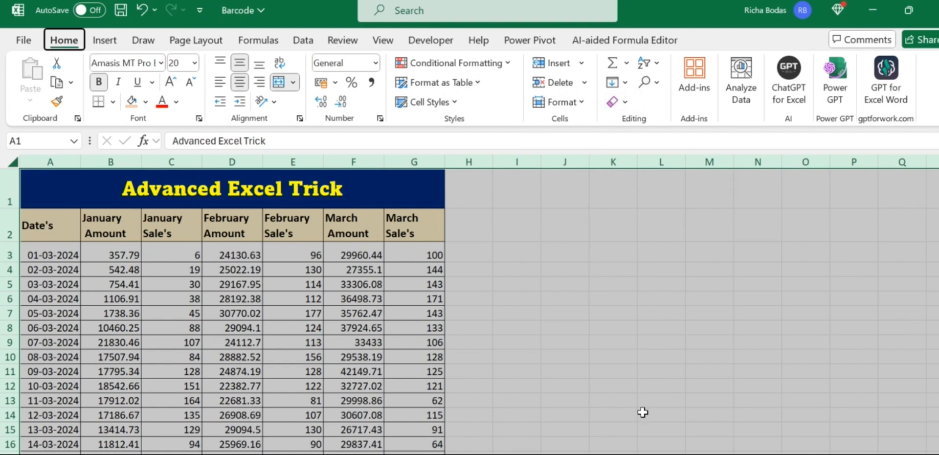
pyautogui.hotkey('alt', 'h')
pyautogui.press('o')
pyautogui.press('p')
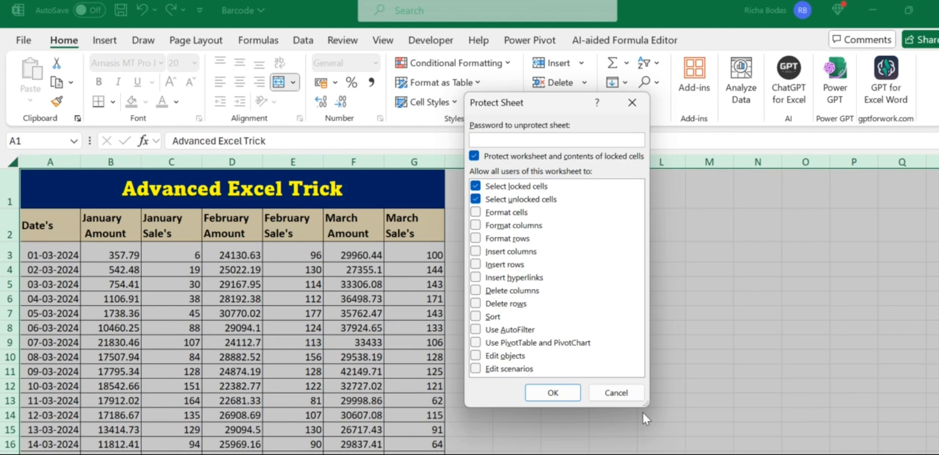
pyautogui.click(636, 102)
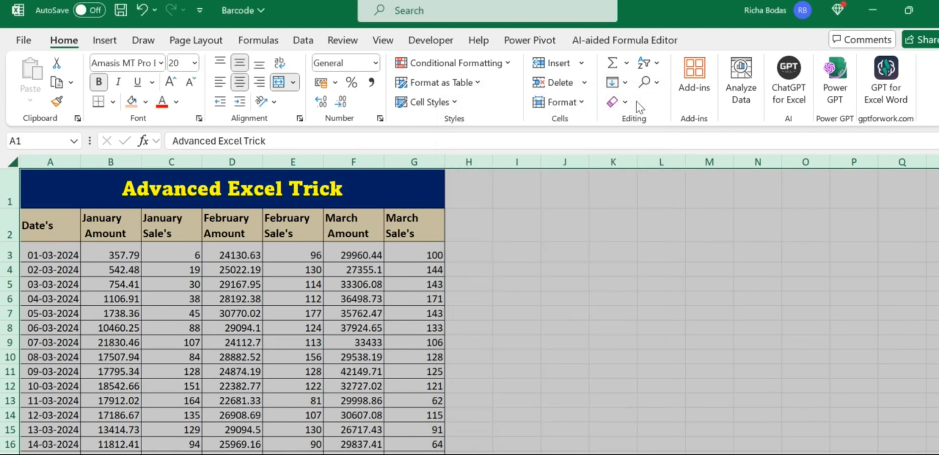
pyautogui.click(583, 107)
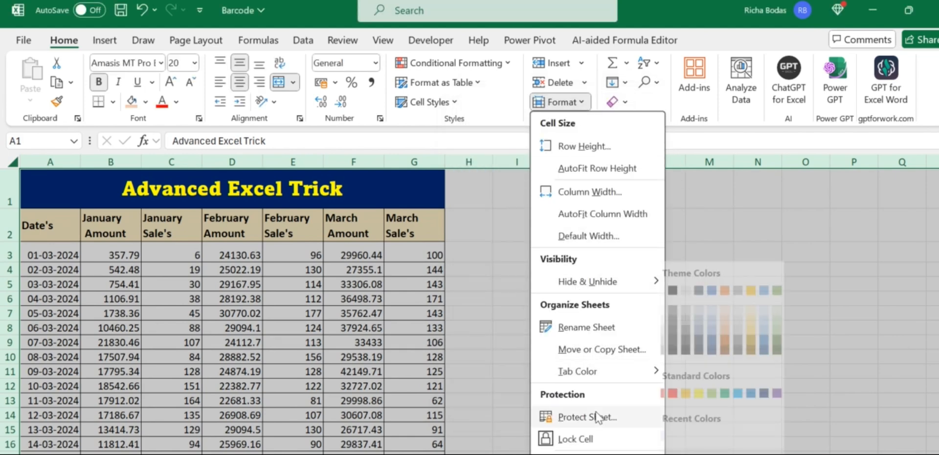
pyautogui.click(595, 417)
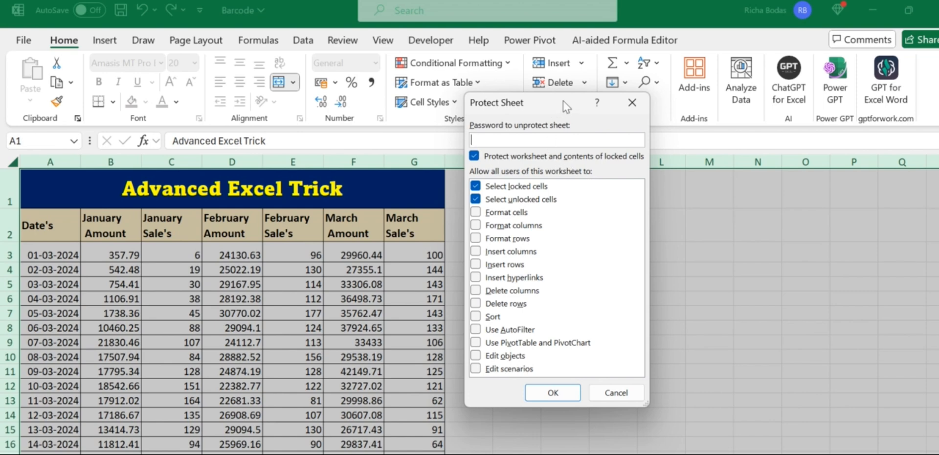
pyautogui.click(631, 107)
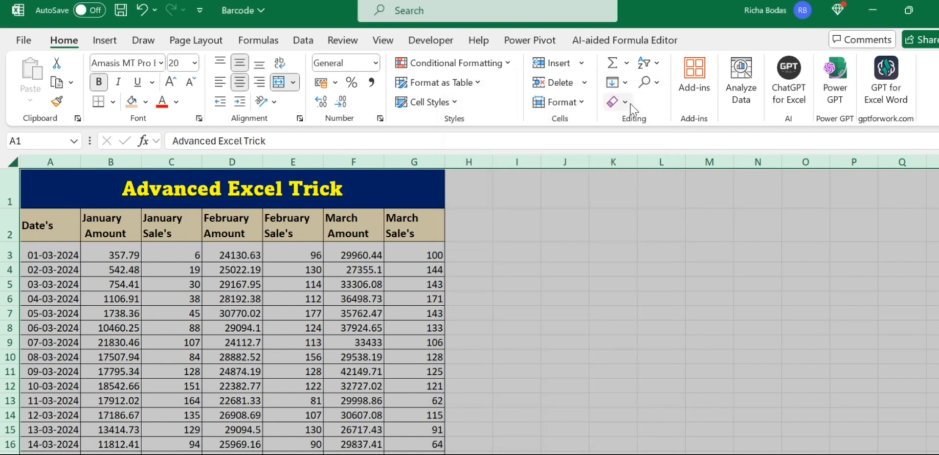
pyautogui.hotkey('alt', 'h')
pyautogui.press('o')
pyautogui.press('p')
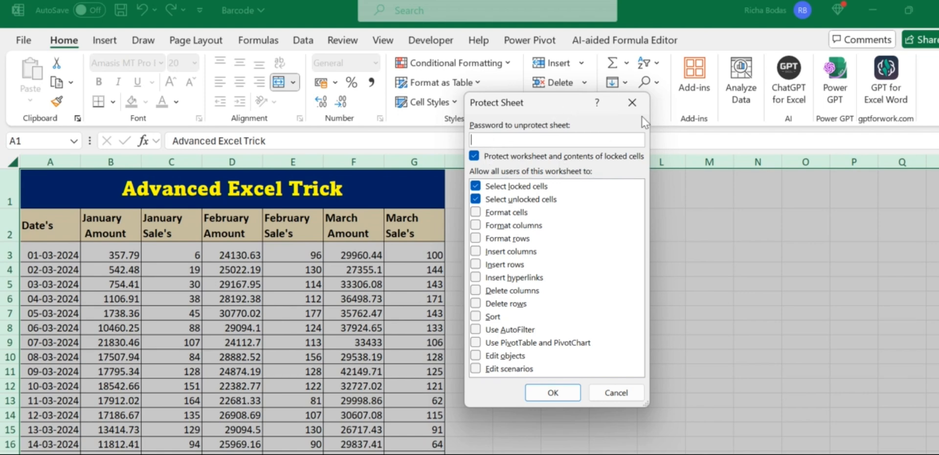
pyautogui.click(632, 102)
pyautogui.click(541, 260)
pyautogui.click(542, 260)
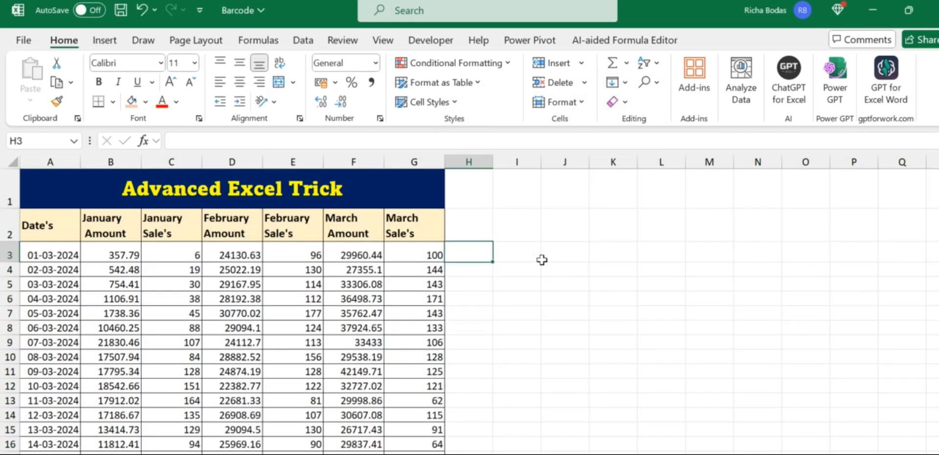
pyautogui.doubleClick(541, 260)
pyautogui.click(542, 259)
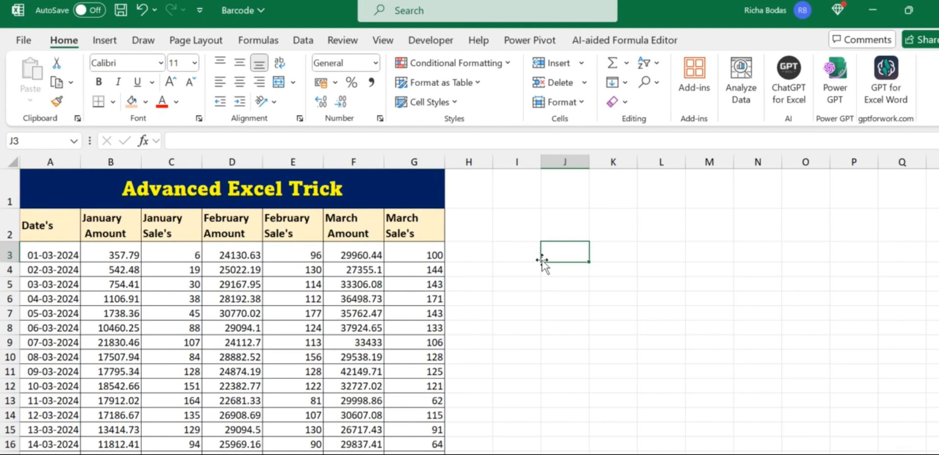
pyautogui.hotkey('alt', 't')
pyautogui.press('p')
pyautogui.press('p')
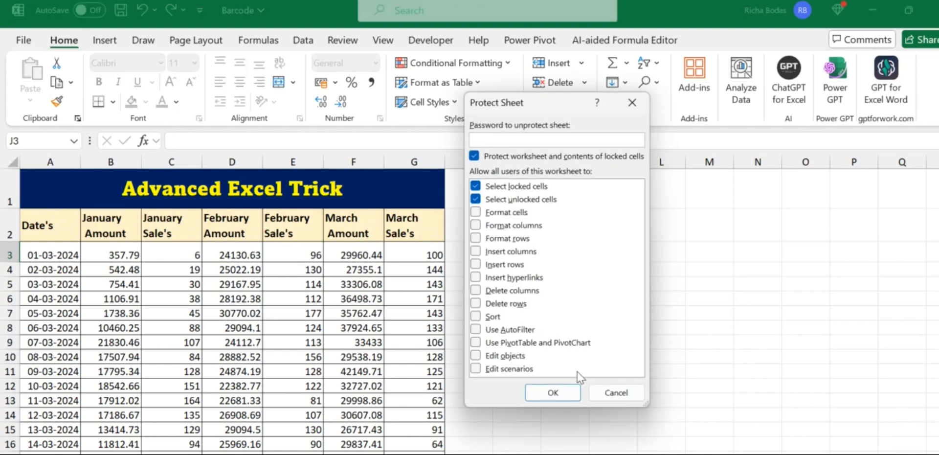
pyautogui.click(600, 392)
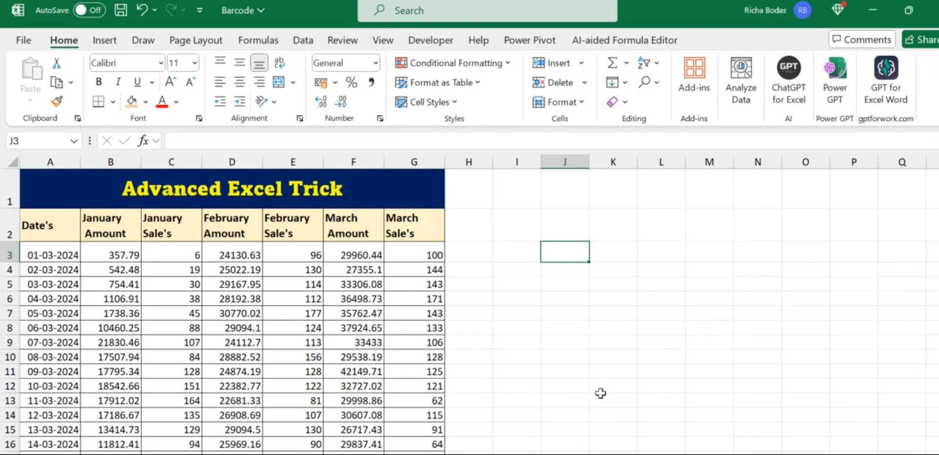
pyautogui.doubleClick(348, 329)
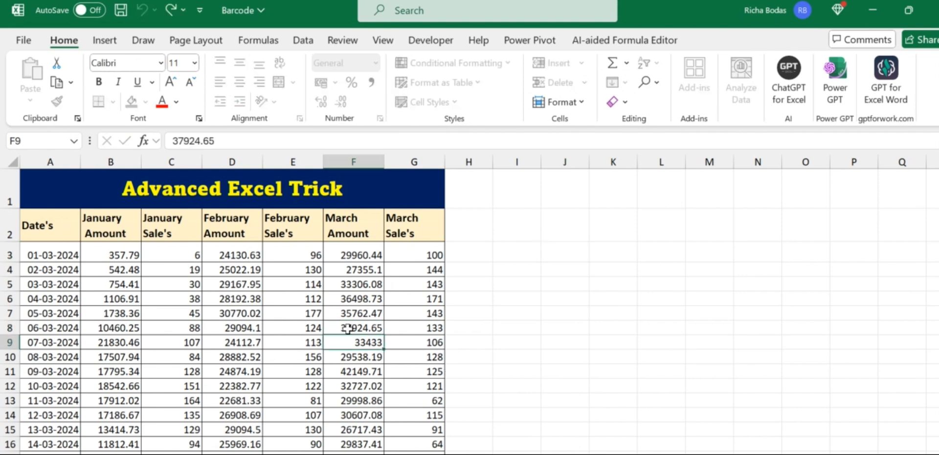
pyautogui.press('Return')
pyautogui.click(495, 281)
pyautogui.click(491, 282)
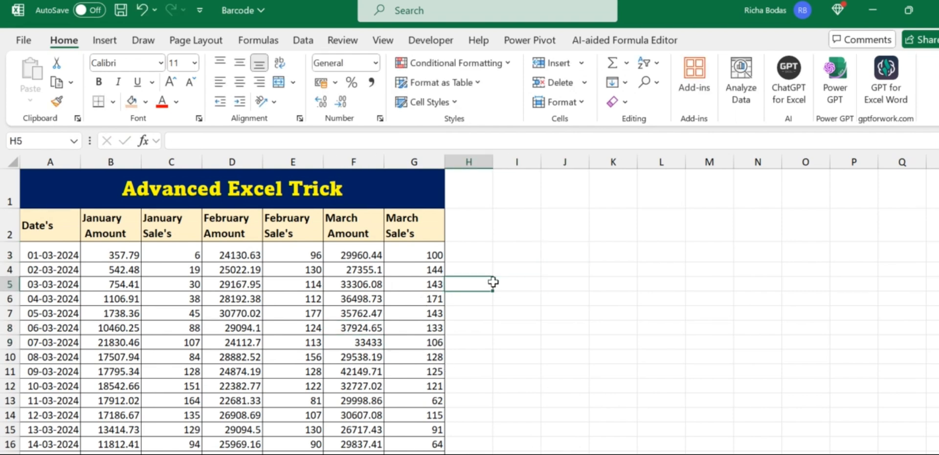
pyautogui.press('Left')
pyautogui.press('Left')
pyautogui.press('Left')
pyautogui.press('Left')
pyautogui.press('Left')
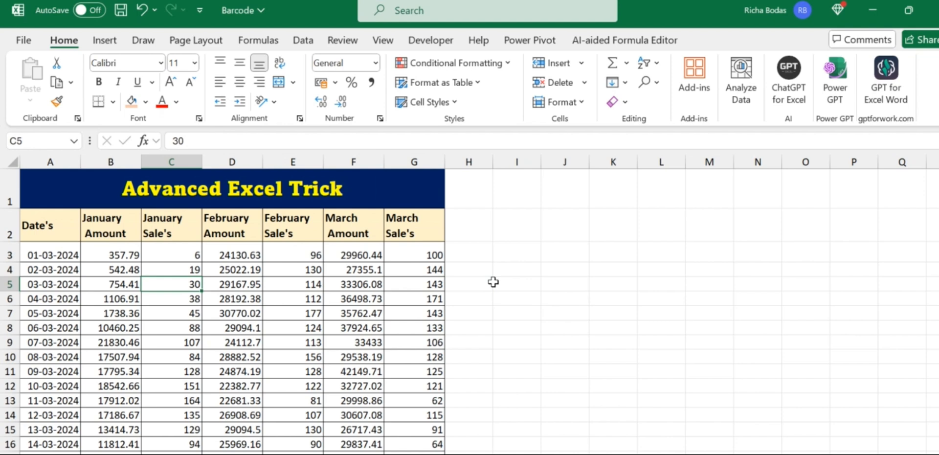
pyautogui.write('1')
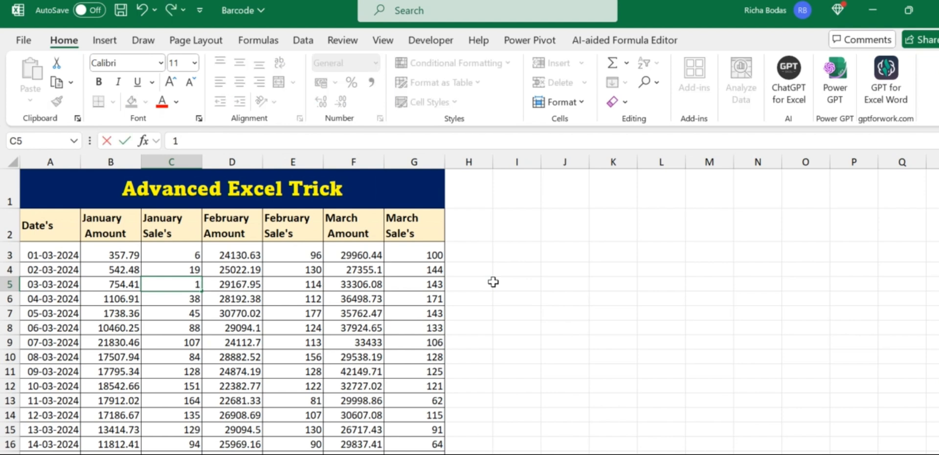
pyautogui.press('Escape')
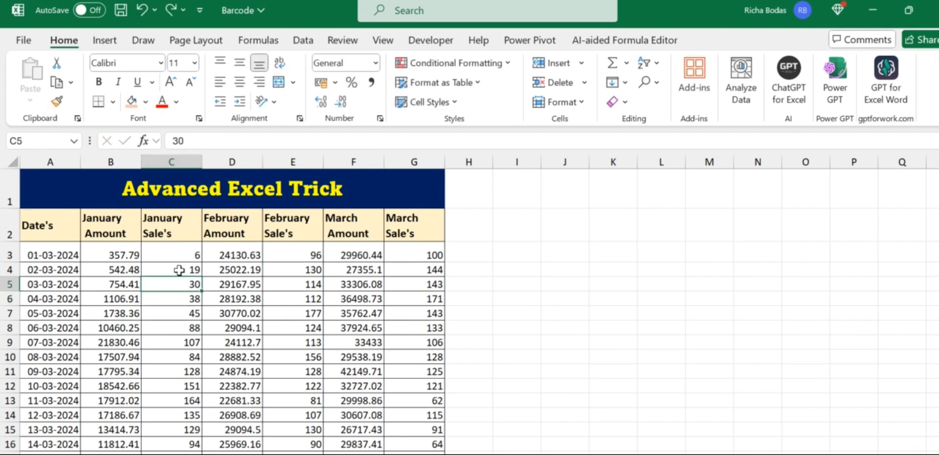
# Select the sales table A1:G34 and protect the sheet with a password, entered twice
pyautogui.press('Right')
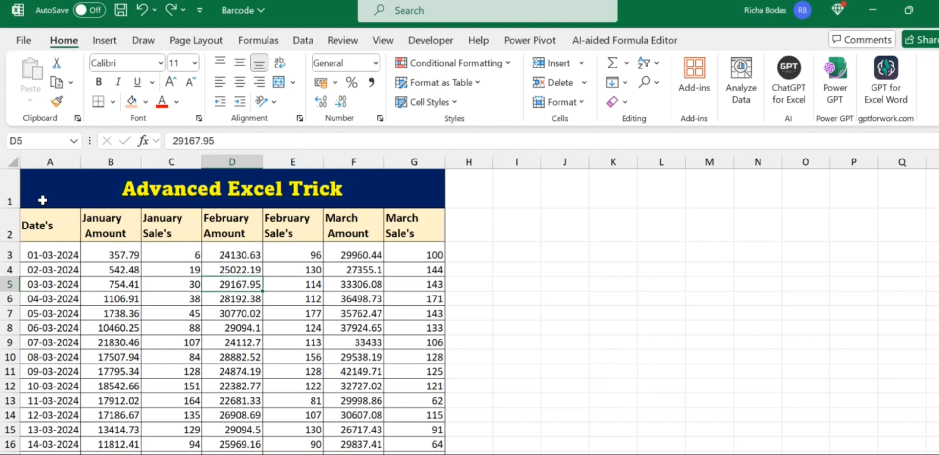
pyautogui.press('Up')
pyautogui.press('Up')
pyautogui.press('Up')
pyautogui.press('Up')
pyautogui.hotkey('ctrl', 'shift', 'Down')
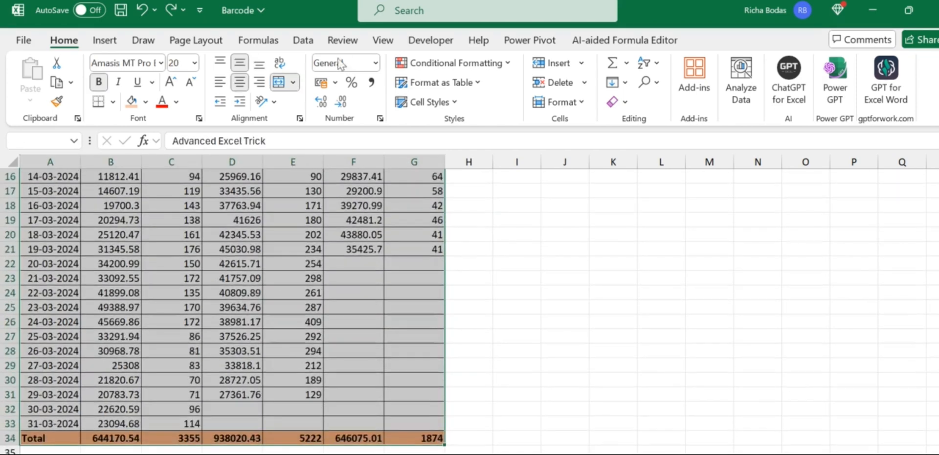
pyautogui.hotkey('alt', 'h')
pyautogui.press('o')
pyautogui.press('p')
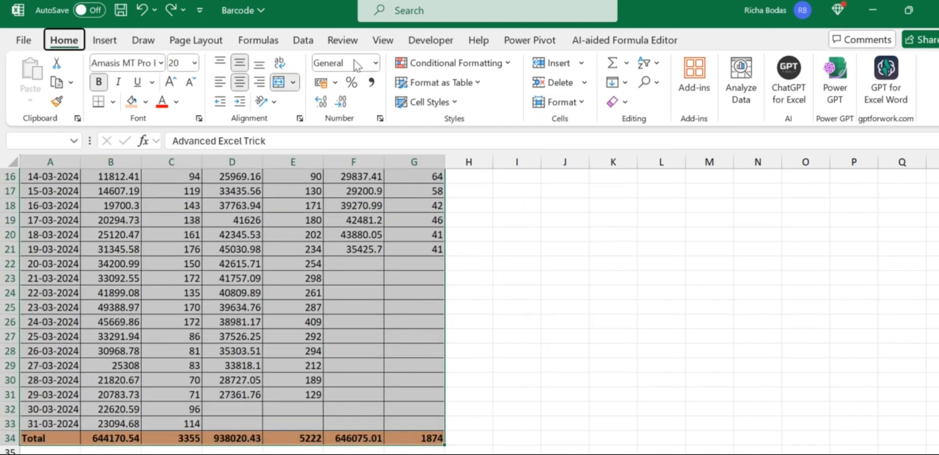
pyautogui.write('1234')
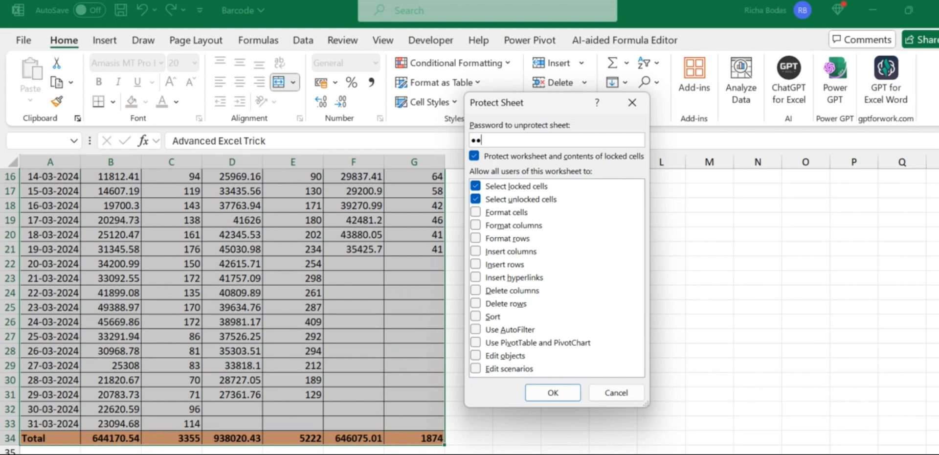
pyautogui.press('Return')
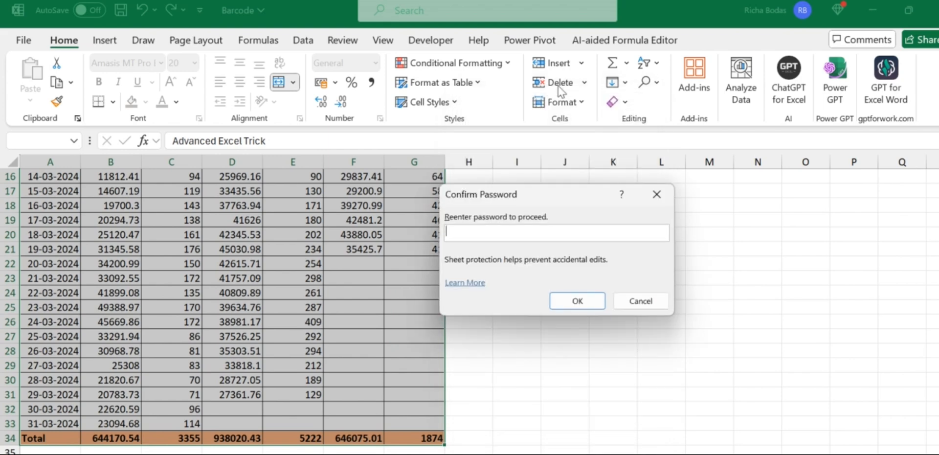
pyautogui.write('1234')
pyautogui.press('Return')
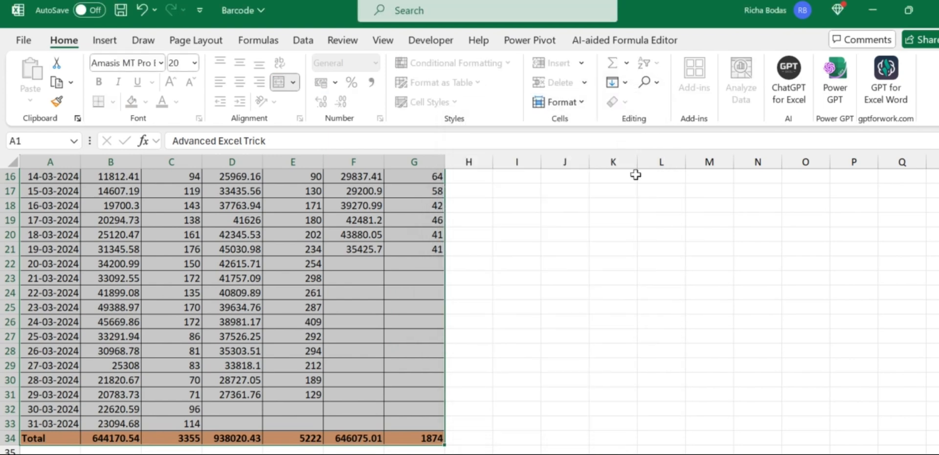
# Select the whole sheet, unprotect it with the password, and check cells are editable
pyautogui.click(623, 226)
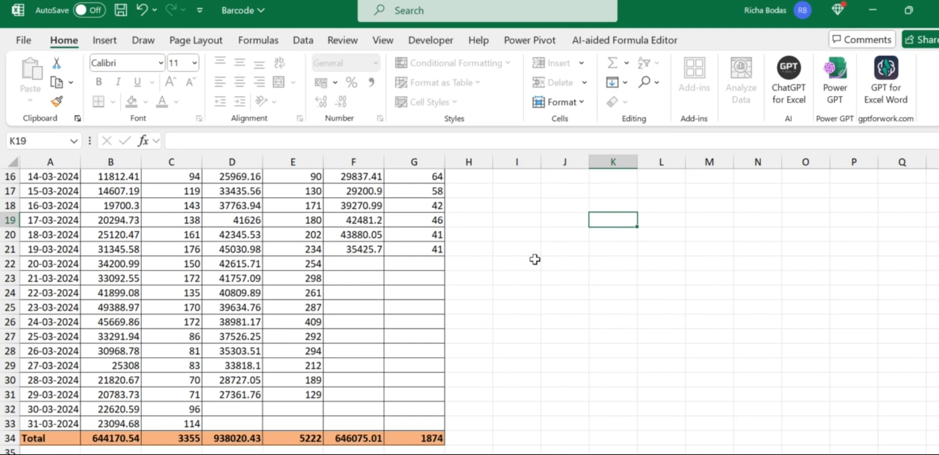
pyautogui.hotkey('ctrl', 'Left')
pyautogui.hotkey('ctrl', 'Home')
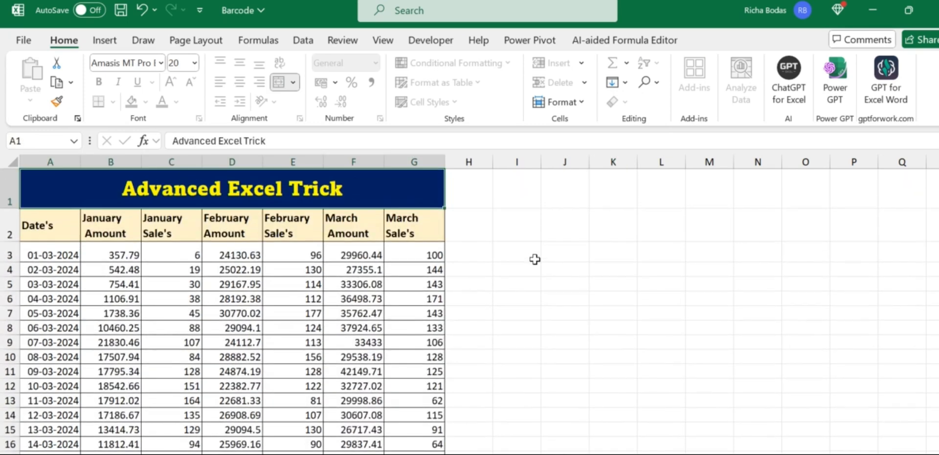
pyautogui.click(14, 162)
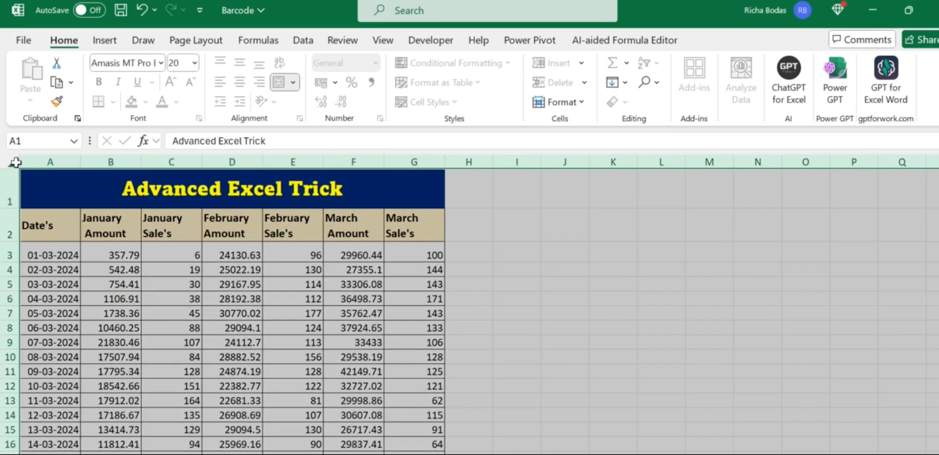
pyautogui.hotkey('alt', 'h')
pyautogui.press('o')
pyautogui.press('p')
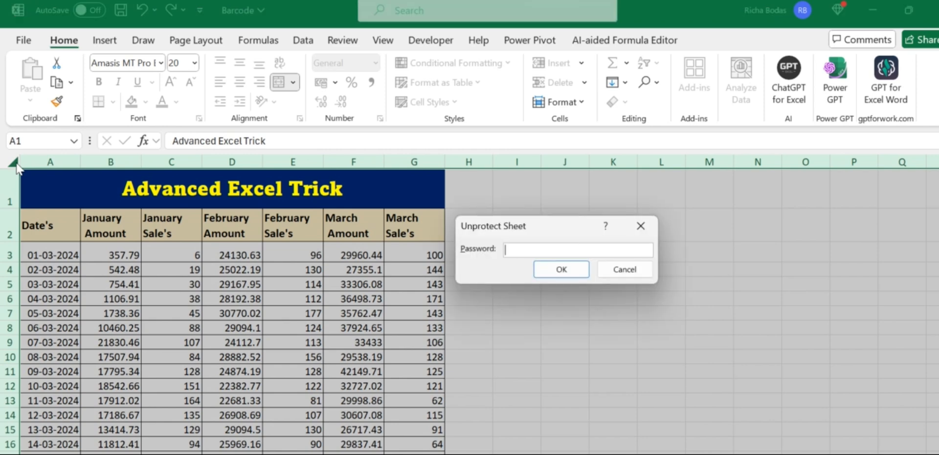
pyautogui.write('12')
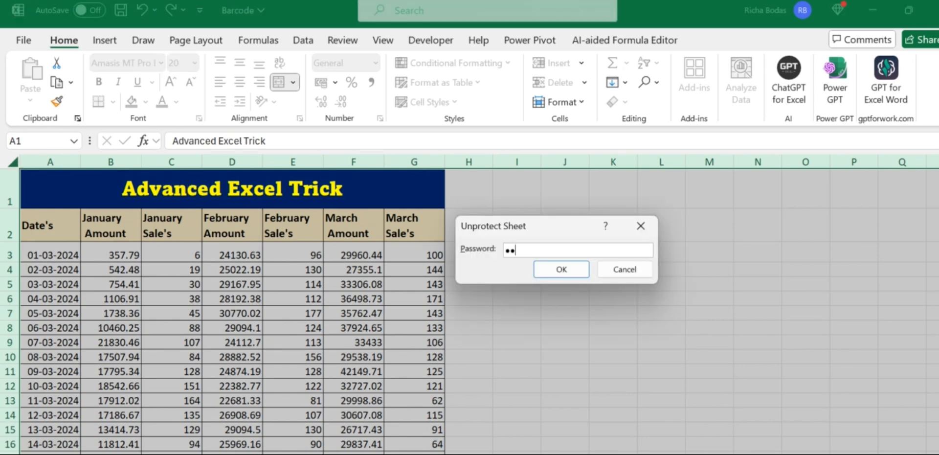
pyautogui.write('3')
pyautogui.press('Return')
pyautogui.doubleClick(600, 285)
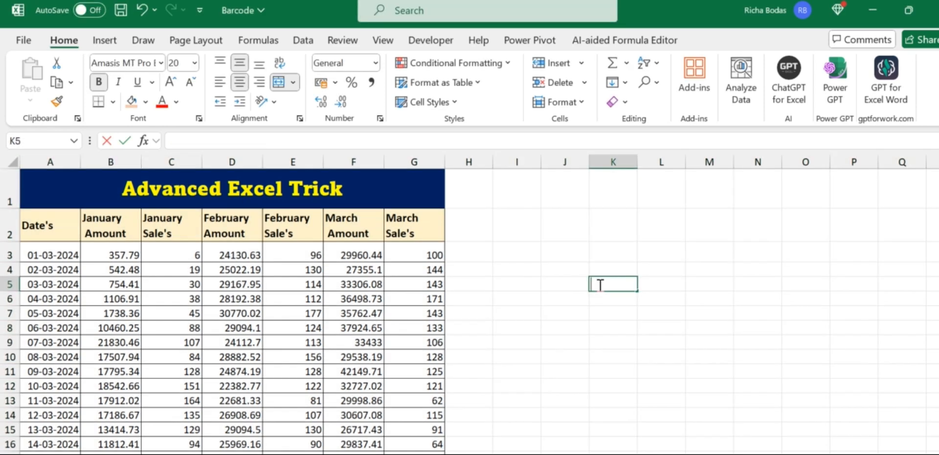
pyautogui.doubleClick(529, 277)
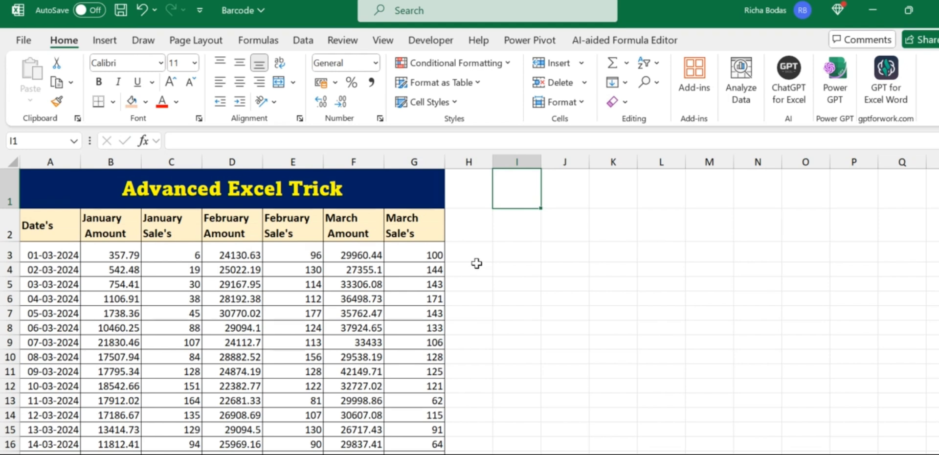
# Enter a test value 1 in H1, then remove it
pyautogui.press('Left')
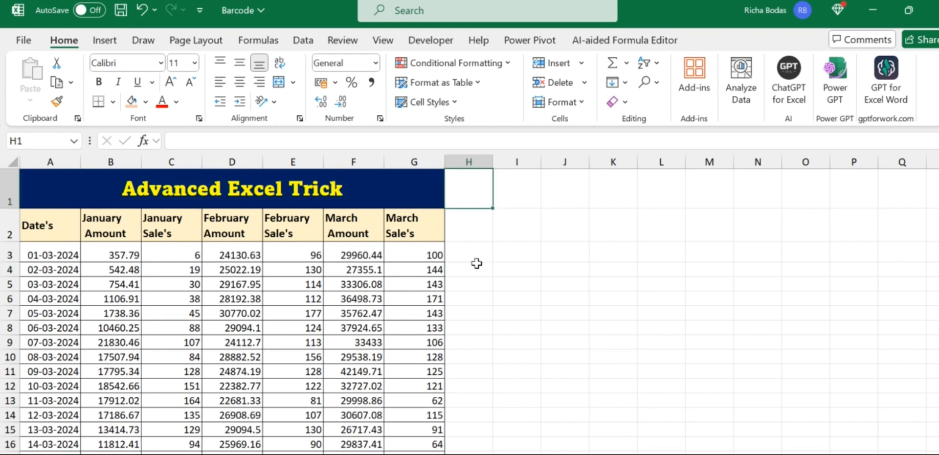
pyautogui.write('1')
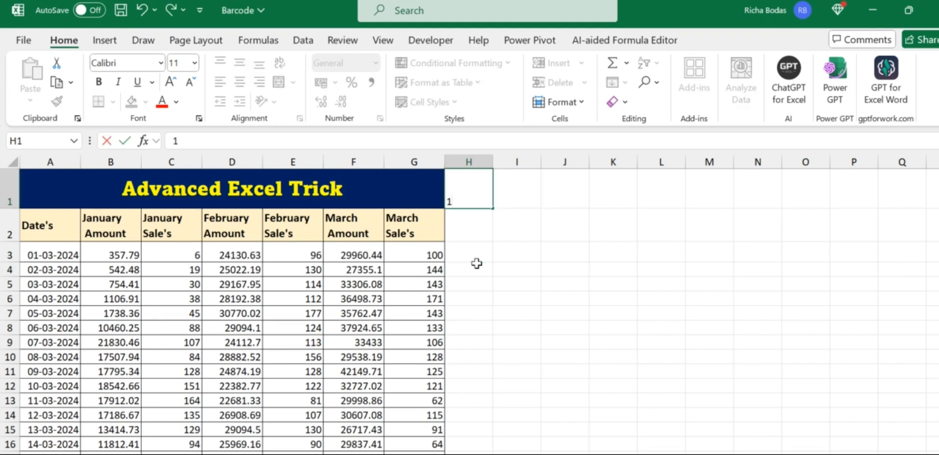
pyautogui.press('Return')
pyautogui.press('Up')
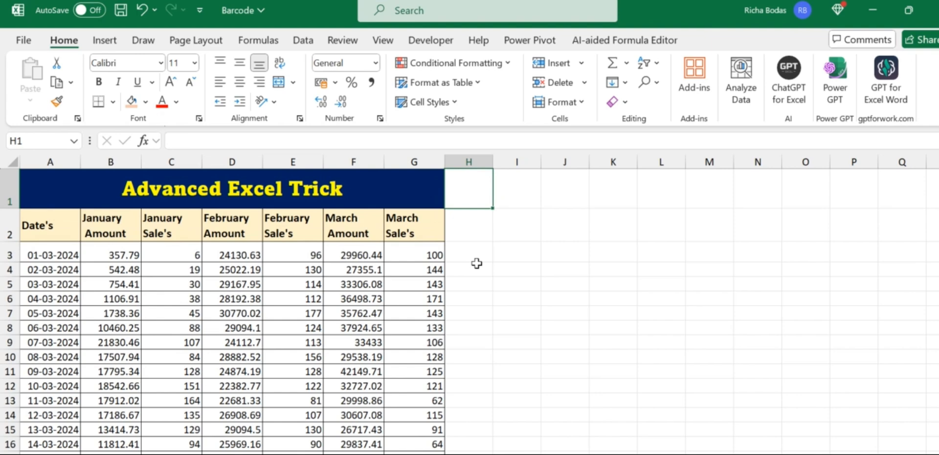
# Open the Protect Sheet settings with Alt+H, O, P
pyautogui.scroll(2, 476, 263)
pyautogui.press('alt')
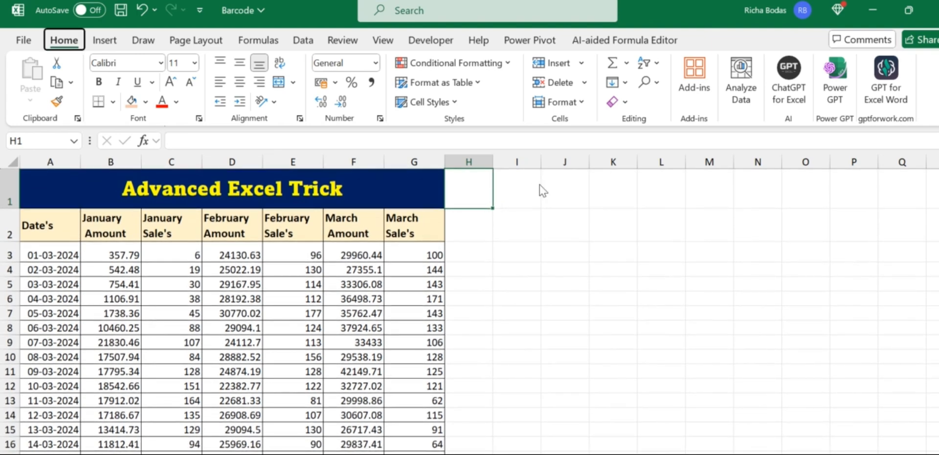
pyautogui.press('h')
pyautogui.press('o')
pyautogui.press('p')
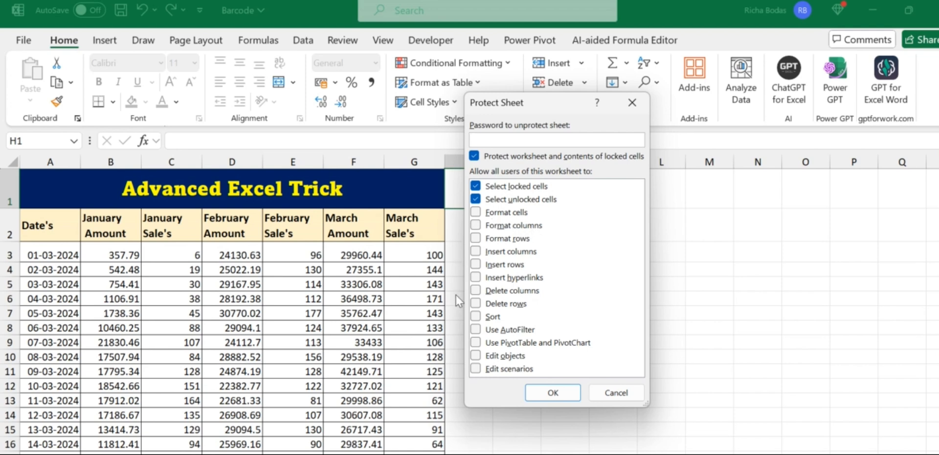
# Allow formatting cells, columns and rows, plus inserting and deleting columns and rows
pyautogui.click(476, 212)
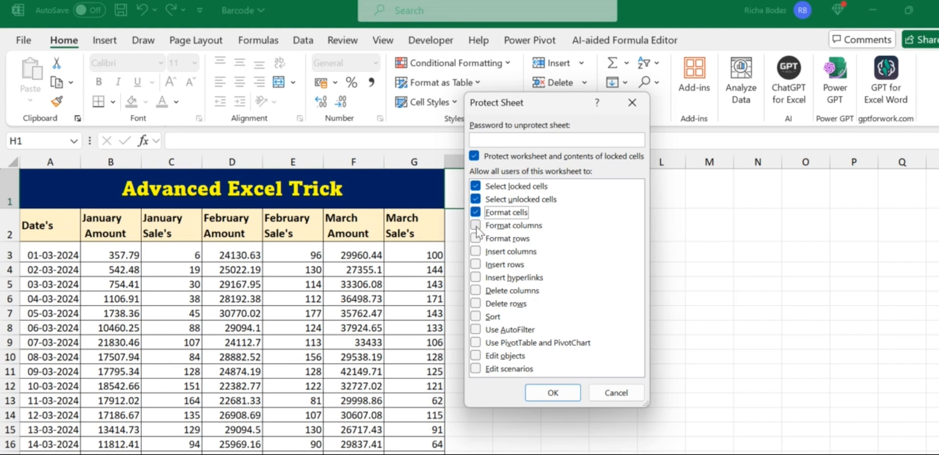
pyautogui.click(475, 226)
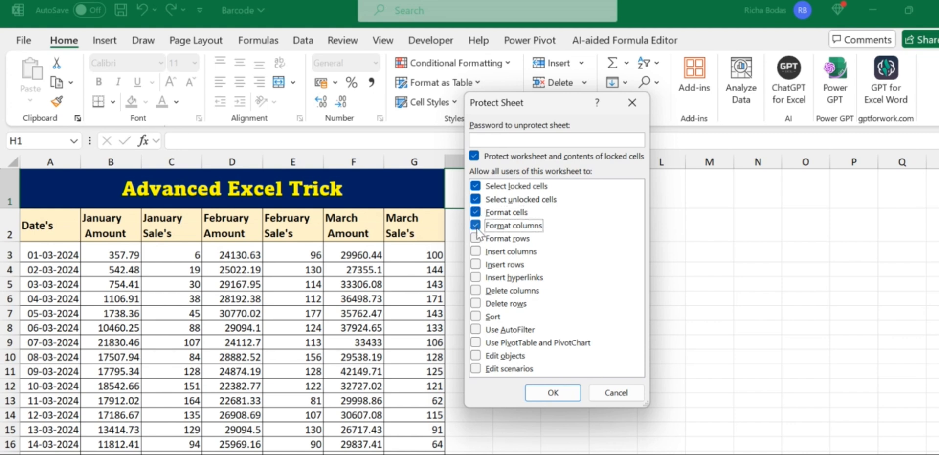
pyautogui.click(476, 239)
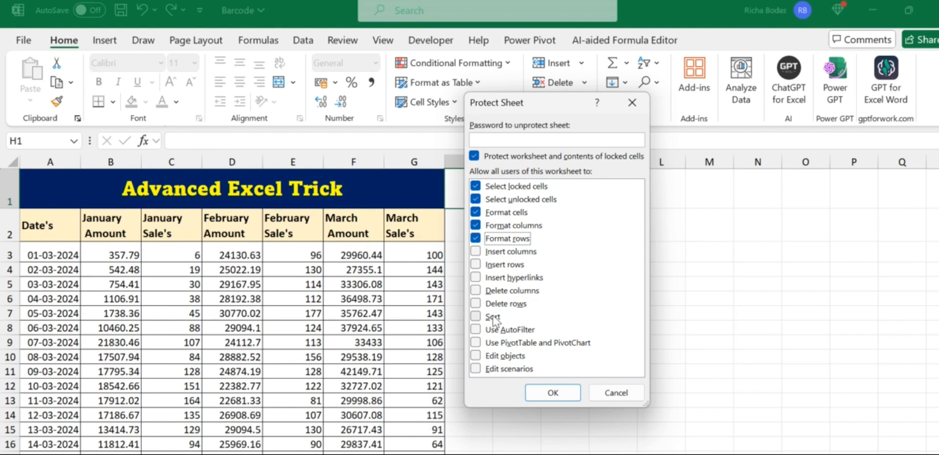
pyautogui.click(474, 253)
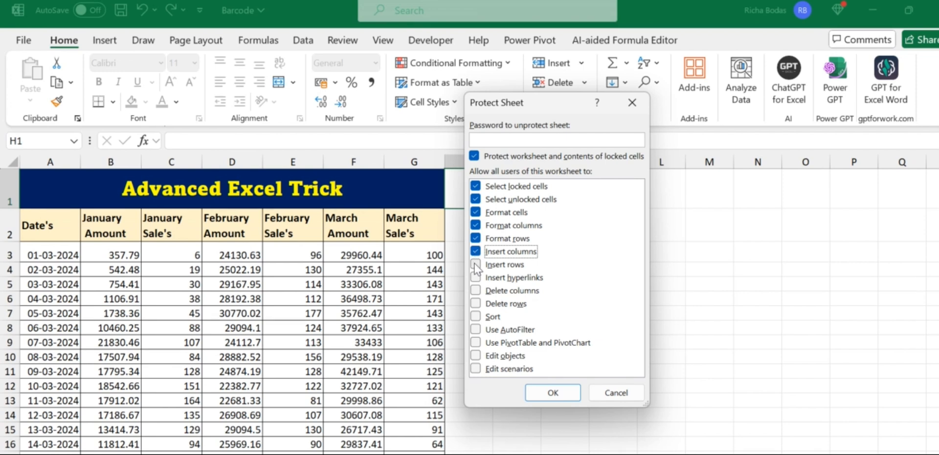
pyautogui.click(475, 265)
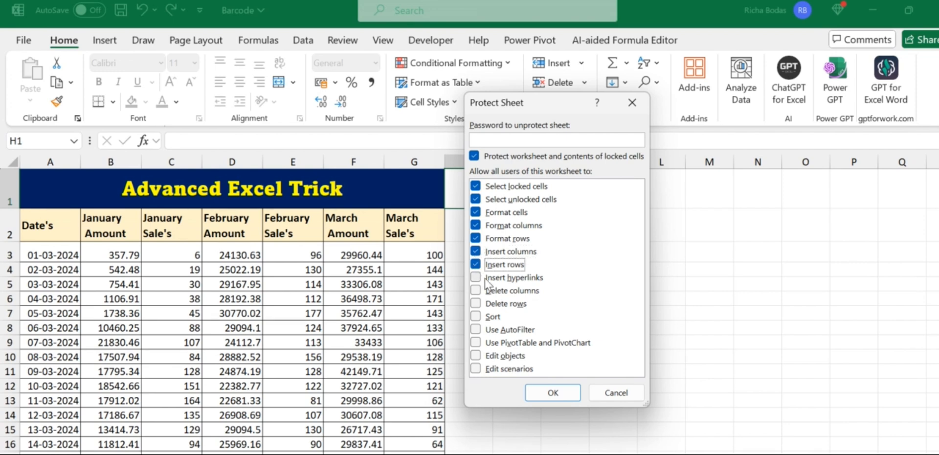
pyautogui.click(476, 290)
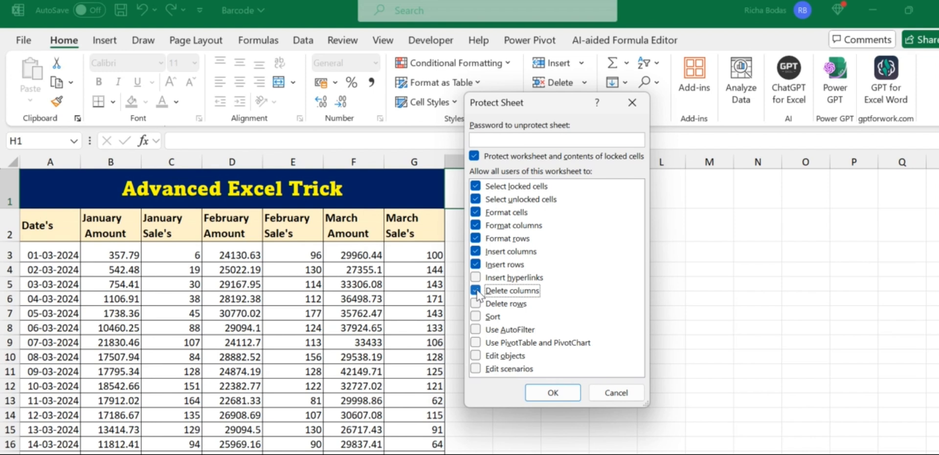
pyautogui.click(476, 304)
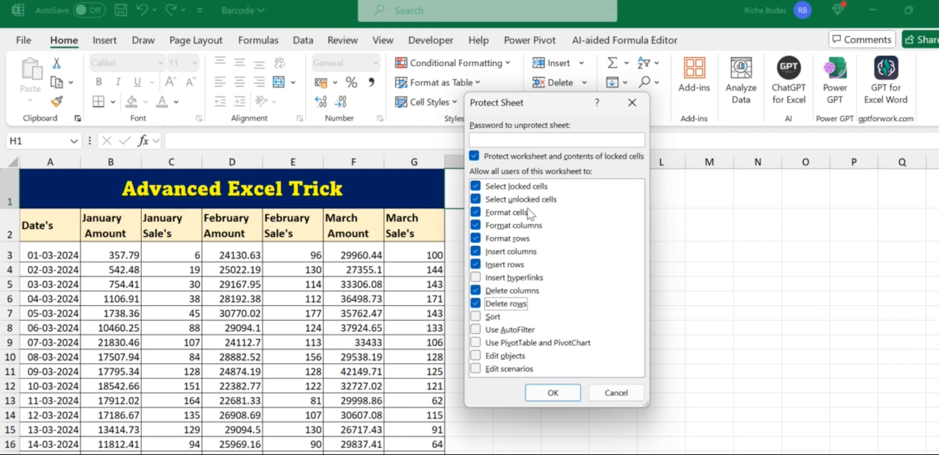
# Set a protection password, confirm it, and pick an empty cell
pyautogui.click(504, 138)
pyautogui.write('123')
pyautogui.click(556, 394)
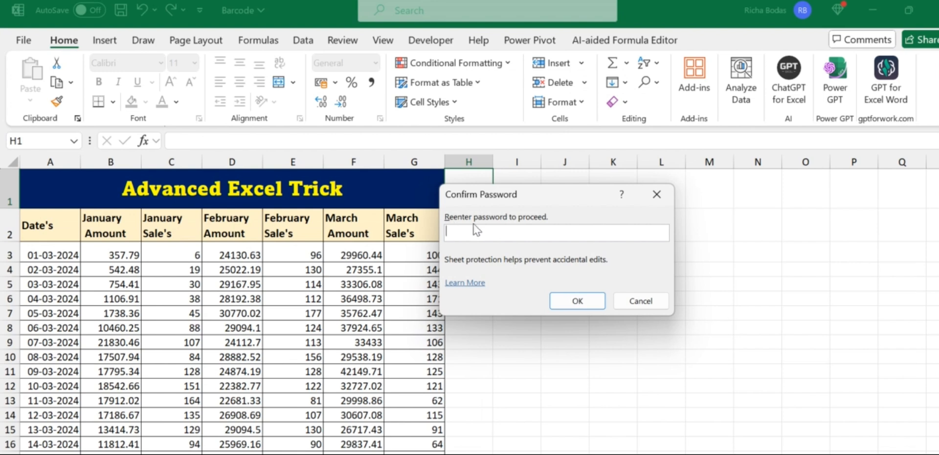
pyautogui.write('123')
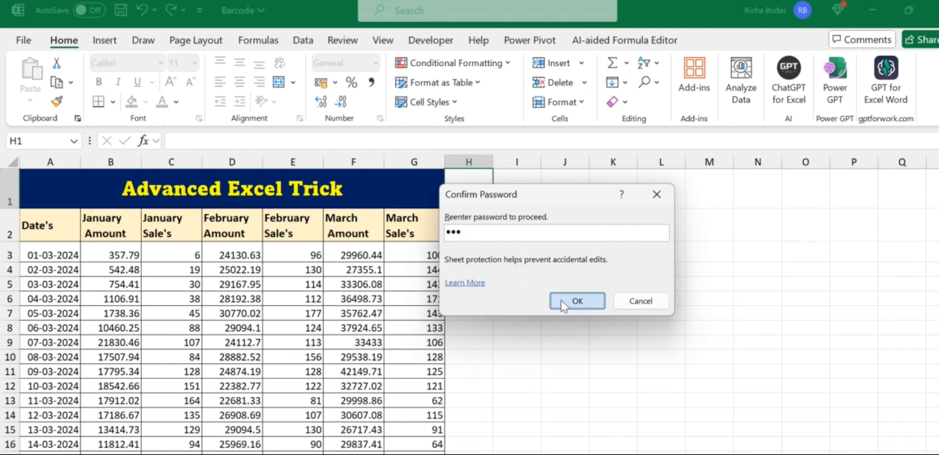
pyautogui.click(560, 299)
pyautogui.click(561, 300)
# After a blocked cell edit, insert a blank row at row 5
pyautogui.doubleClick(561, 300)
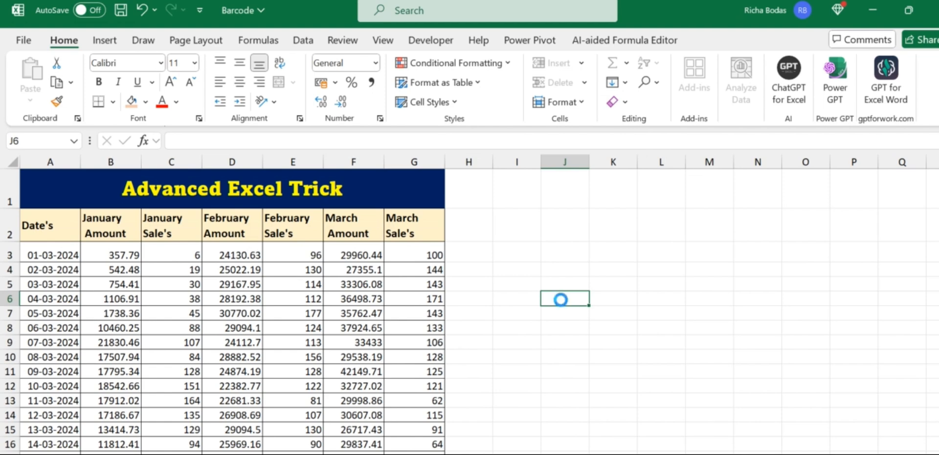
pyautogui.click(476, 293)
pyautogui.hotkey('ctrl', 'Left')
pyautogui.hotkey('ctrl', 'Left')
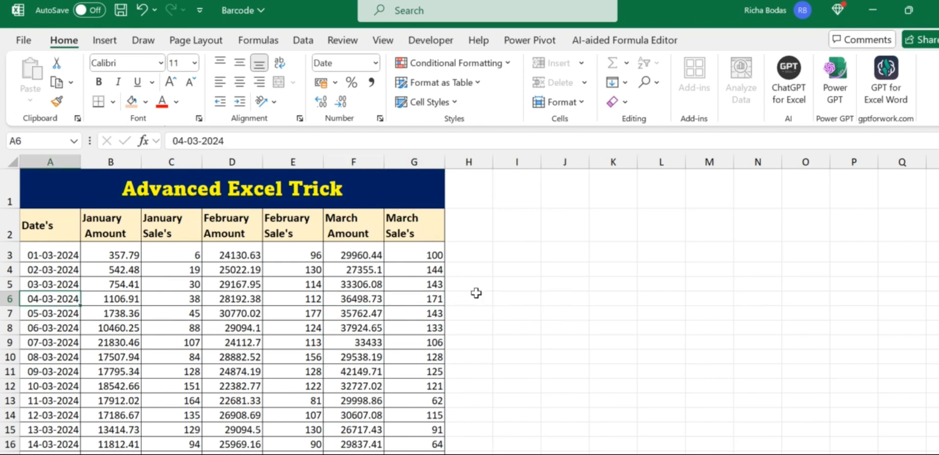
pyautogui.click(243, 283)
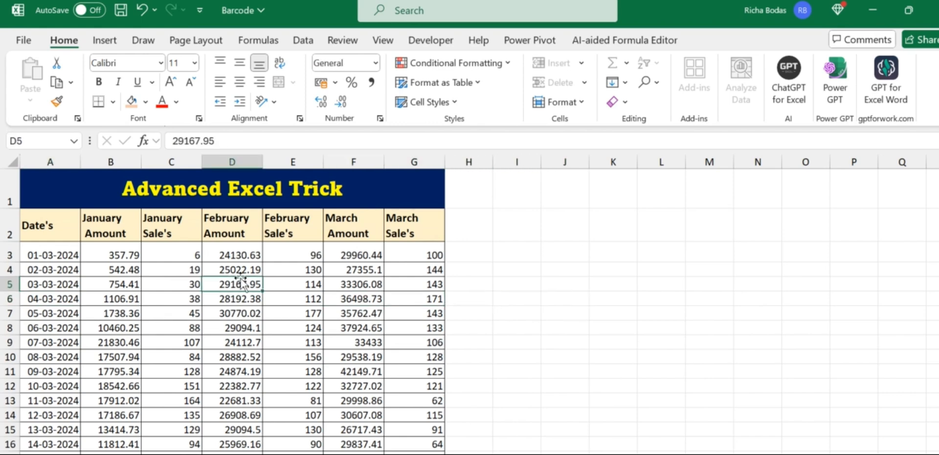
pyautogui.hotkey('shift', 'space')
pyautogui.hotkey('ctrl', 'shift', '+')
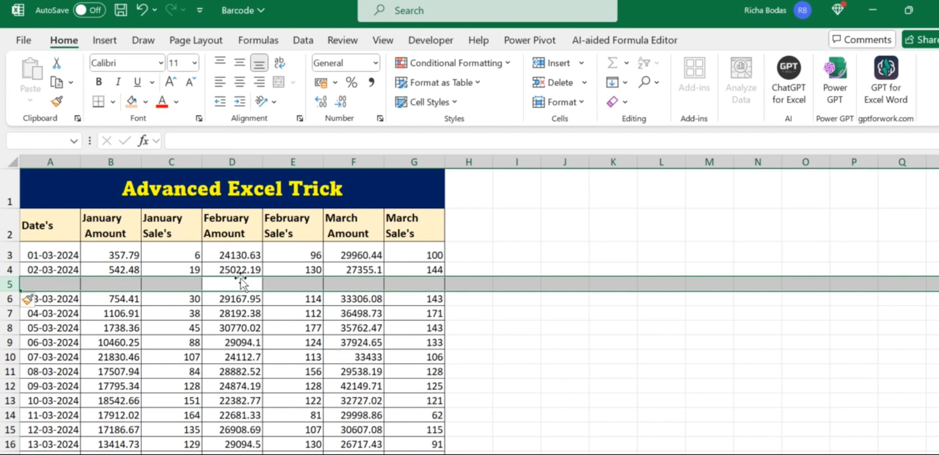
# Try deleting row 5 with Ctrl+Minus and right-click Delete; both are refused
pyautogui.hotkey('ctrl', '-')
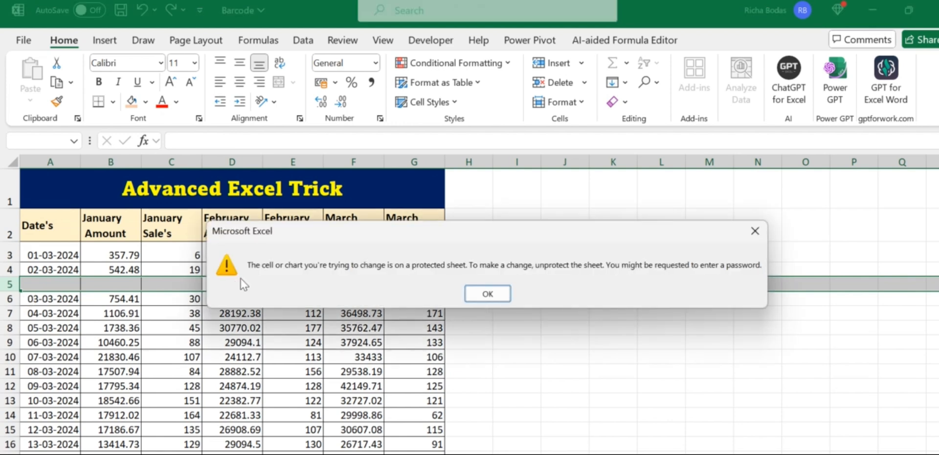
pyautogui.click(755, 231)
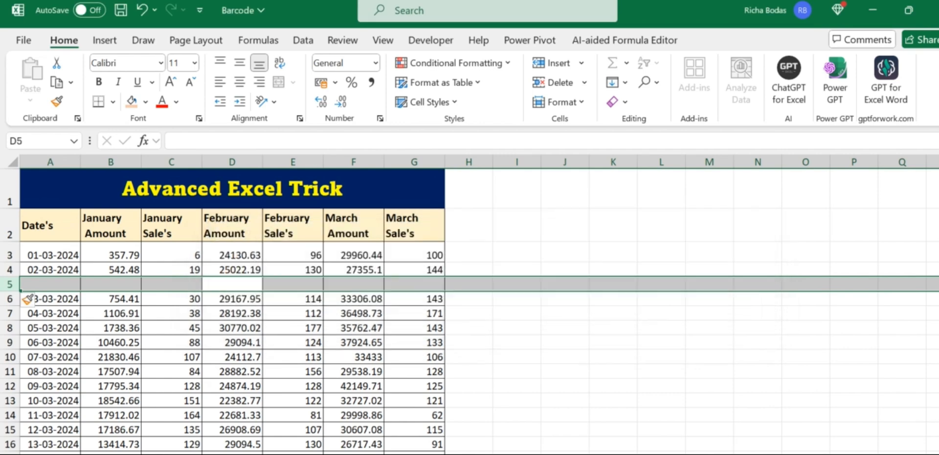
pyautogui.rightClick(10, 283)
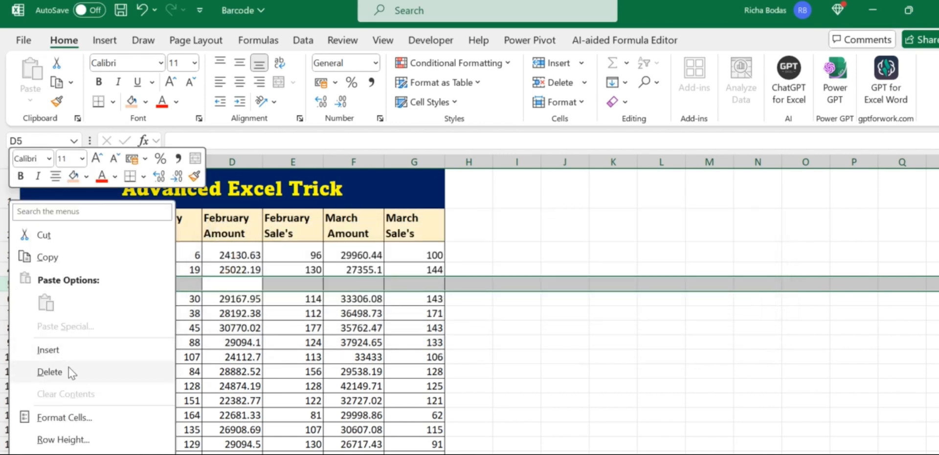
pyautogui.click(50, 372)
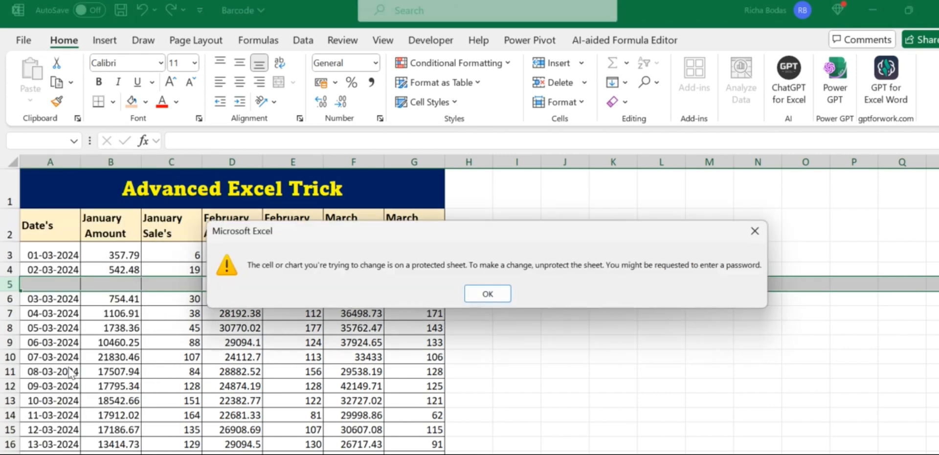
pyautogui.click(477, 295)
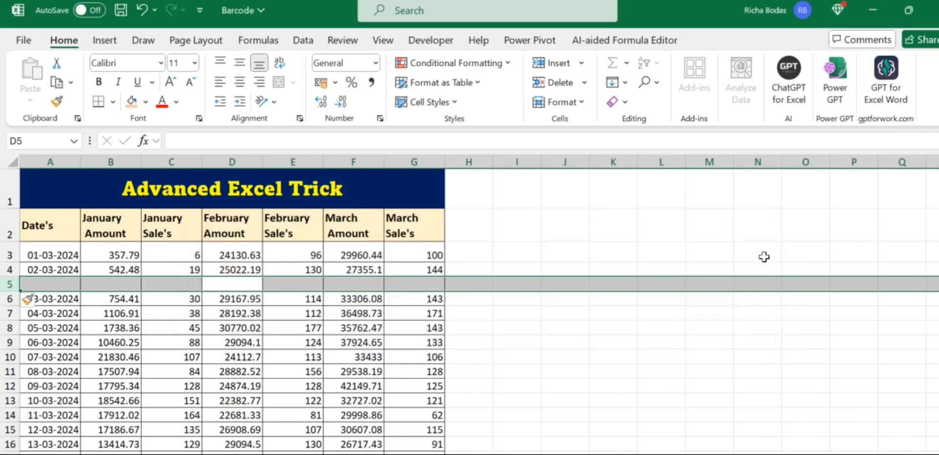
# Insert a blank column C before January Sale's
pyautogui.click(116, 286)
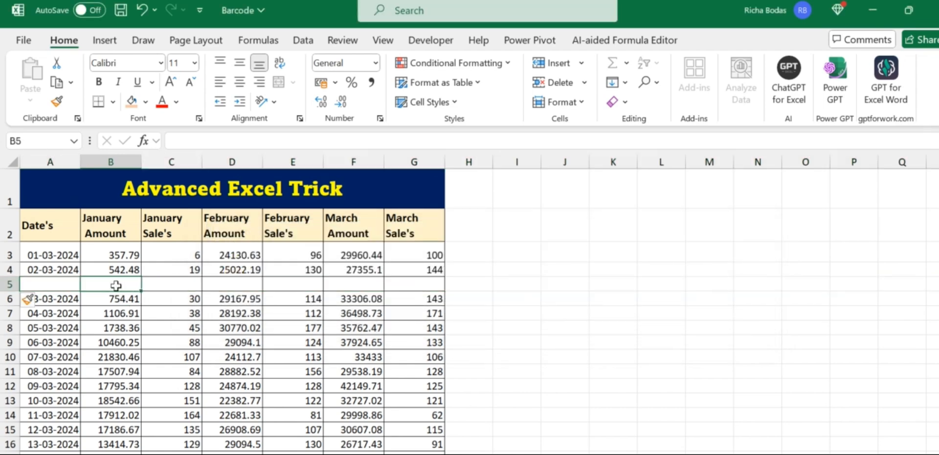
pyautogui.click(188, 158)
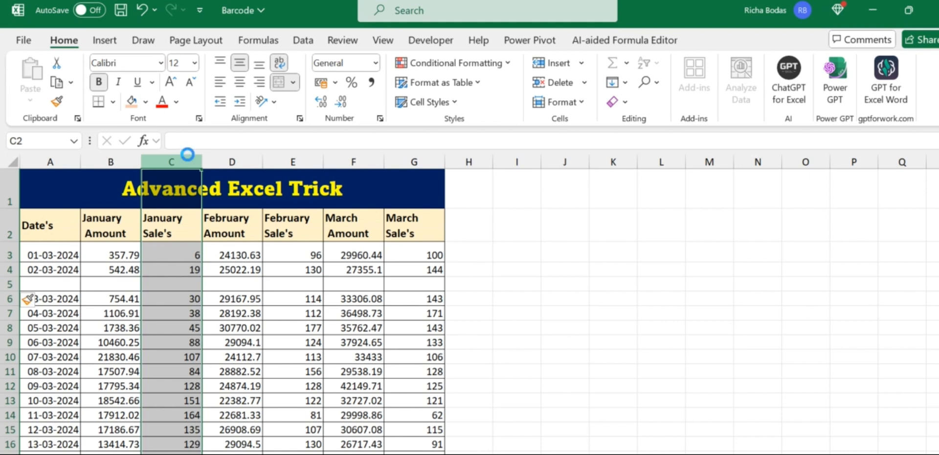
pyautogui.hotkey('ctrl', 'shift', '+')
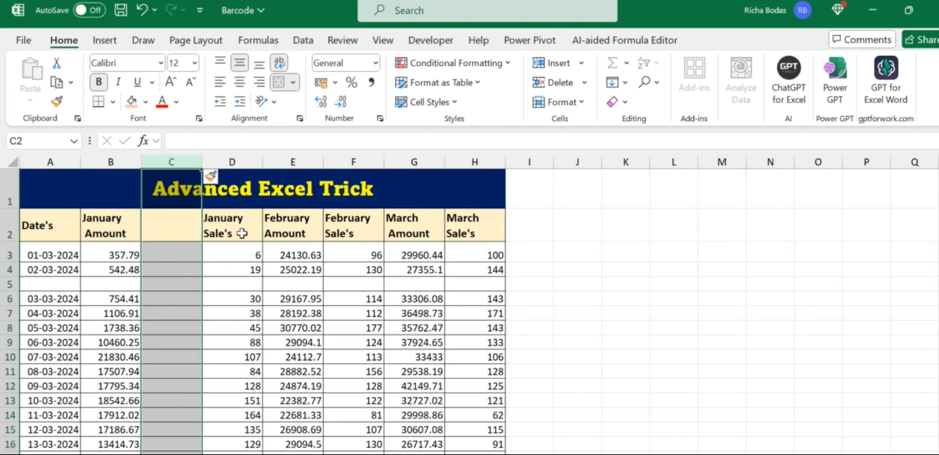
# Give the header row A2:H2, Date's through March Sale's, a grey fill and red text
pyautogui.click(49, 229)
pyautogui.doubleClick(49, 229)
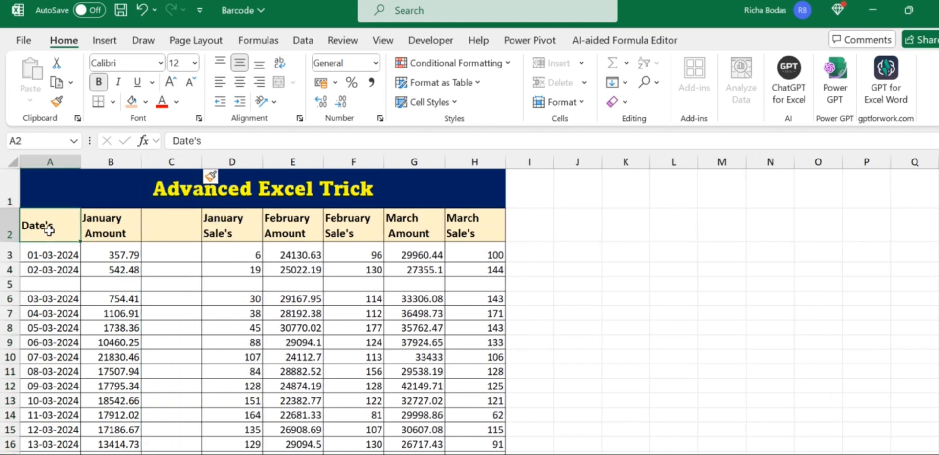
pyautogui.moveTo(49, 229); pyautogui.dragTo(466, 226)
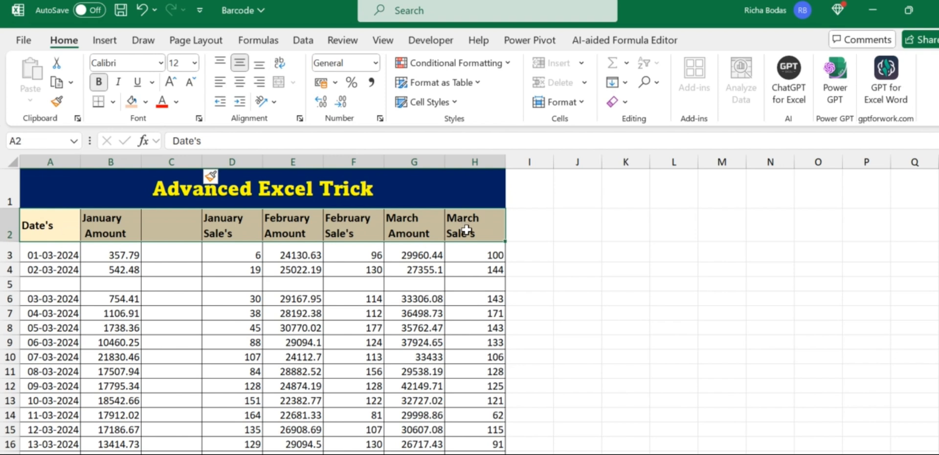
pyautogui.click(146, 101)
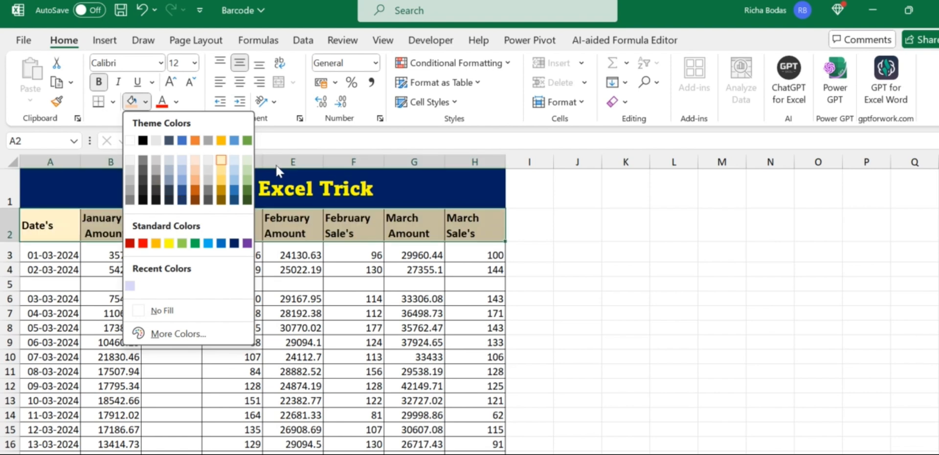
pyautogui.click(208, 141)
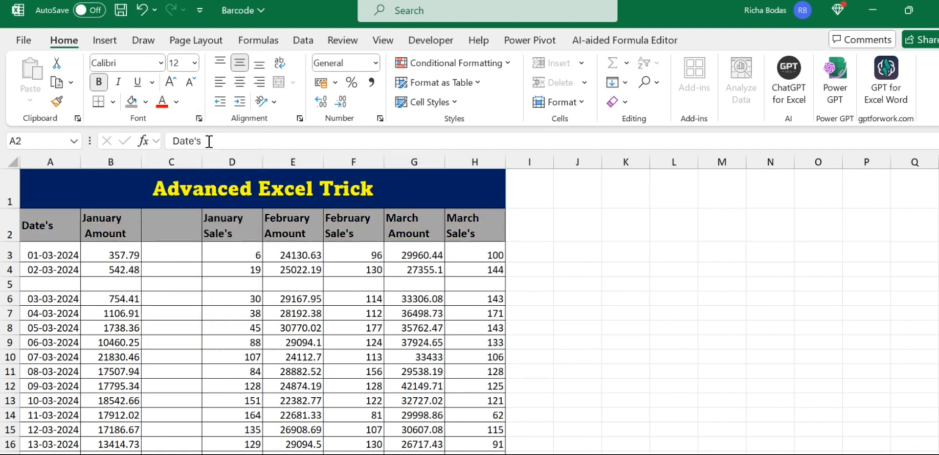
pyautogui.click(178, 102)
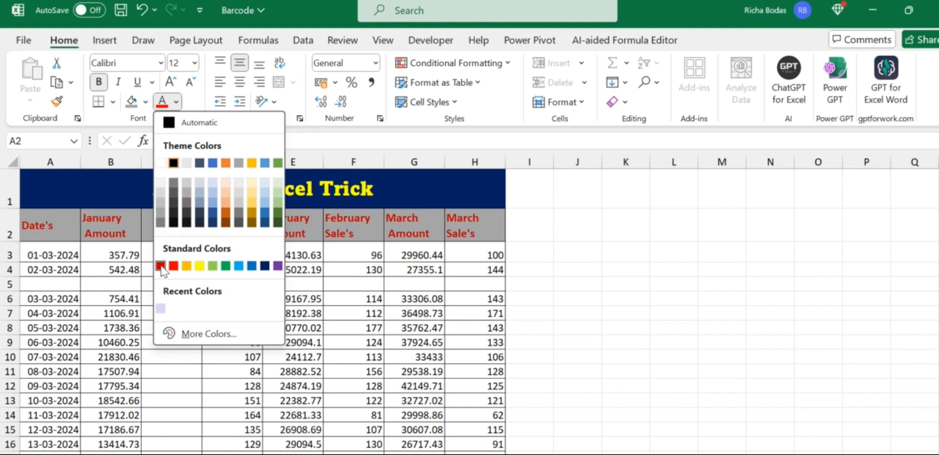
pyautogui.click(160, 265)
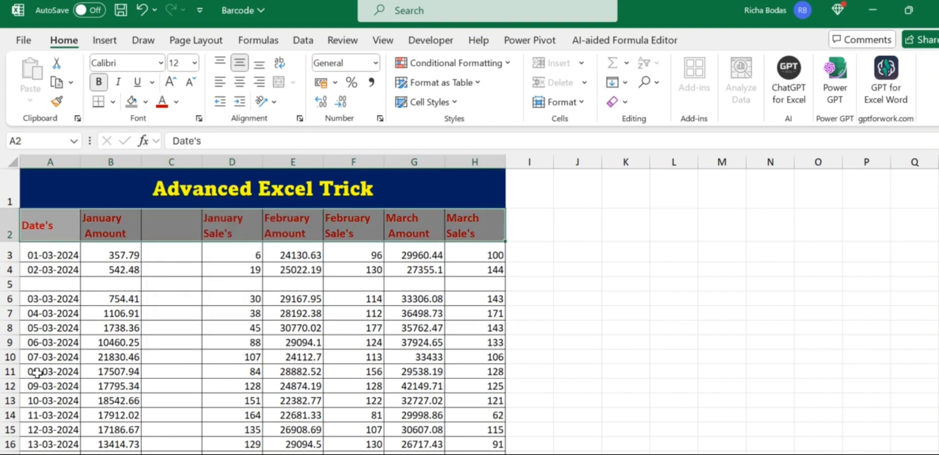
# Set row 11 (A11:H11) to 16-point Aharoni, then undo it with the header formatting and blank column
pyautogui.moveTo(36, 371); pyautogui.dragTo(234, 371)
pyautogui.moveTo(397, 359); pyautogui.dragTo(472, 370)
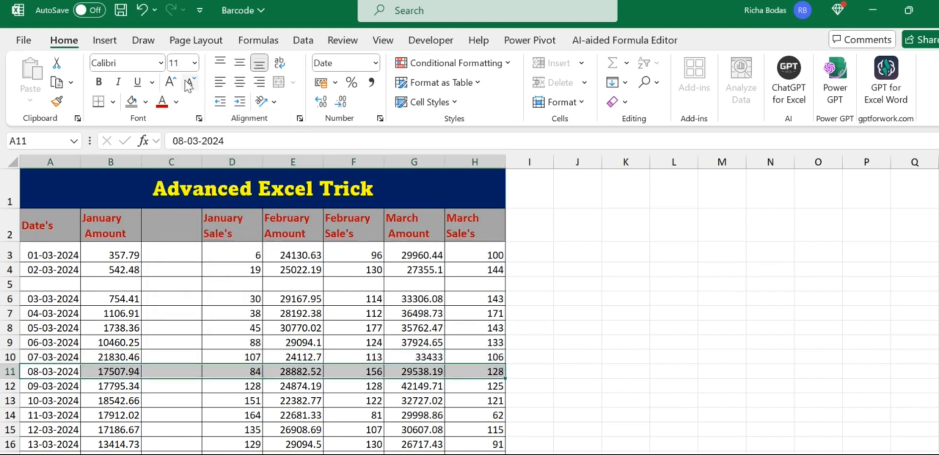
pyautogui.click(194, 62)
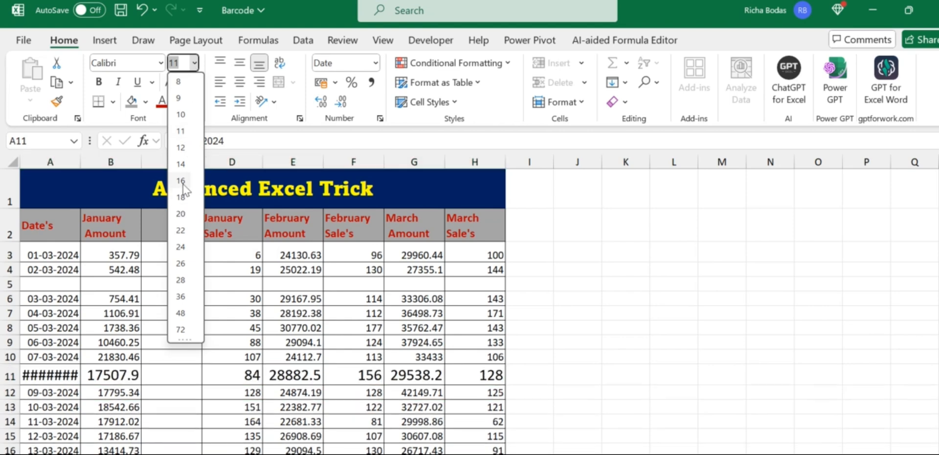
pyautogui.click(182, 182)
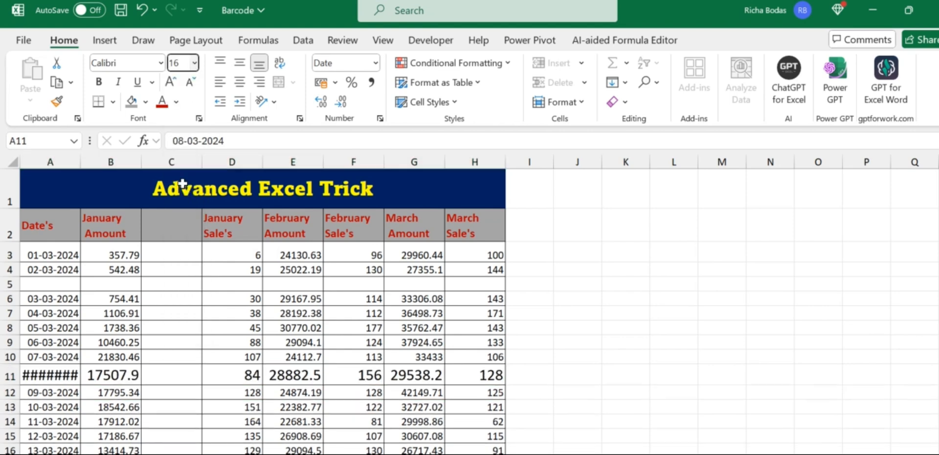
pyautogui.click(161, 62)
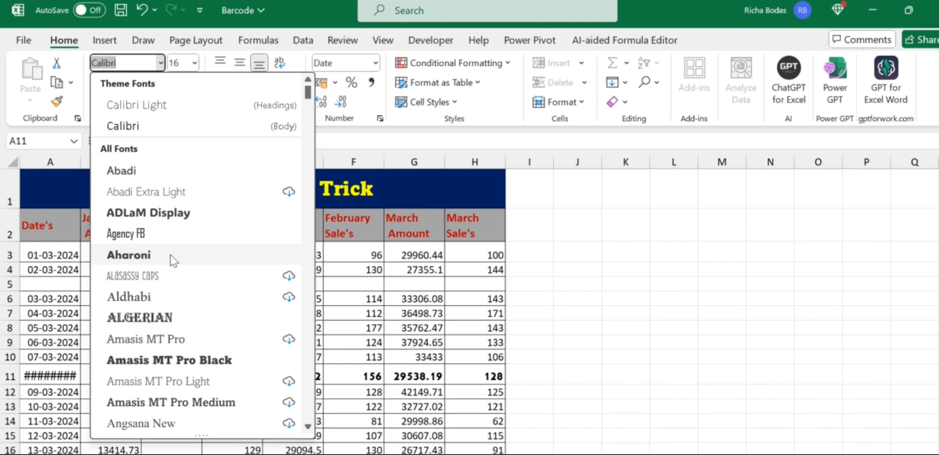
pyautogui.click(129, 254)
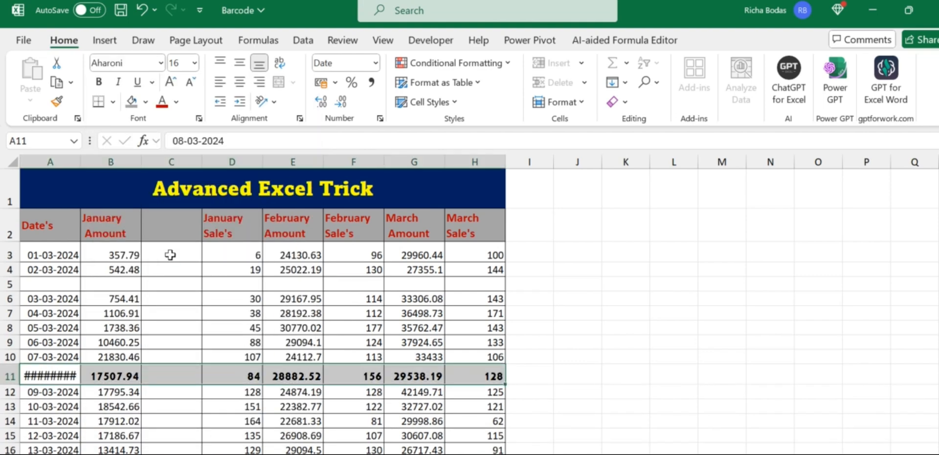
pyautogui.hotkey('ctrl', 'z')
pyautogui.hotkey('ctrl', 'z')
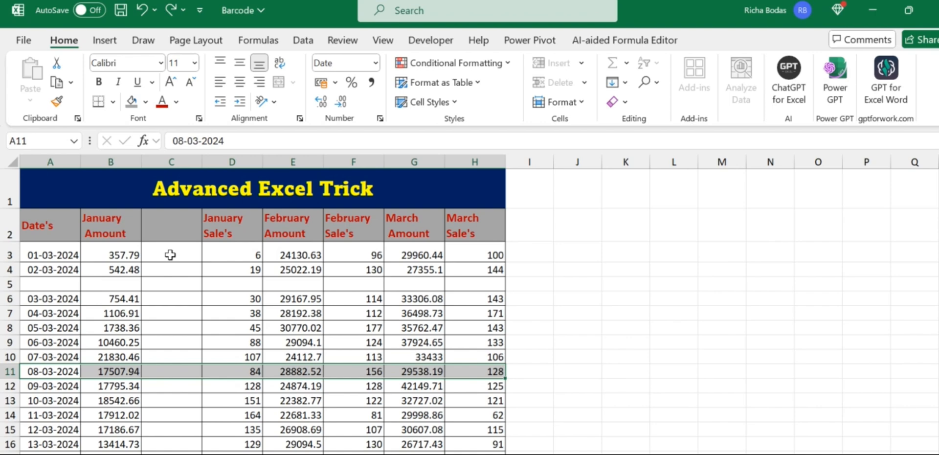
pyautogui.hotkey('ctrl', 'z')
pyautogui.hotkey('ctrl', 'z')
pyautogui.hotkey('ctrl', 'z')
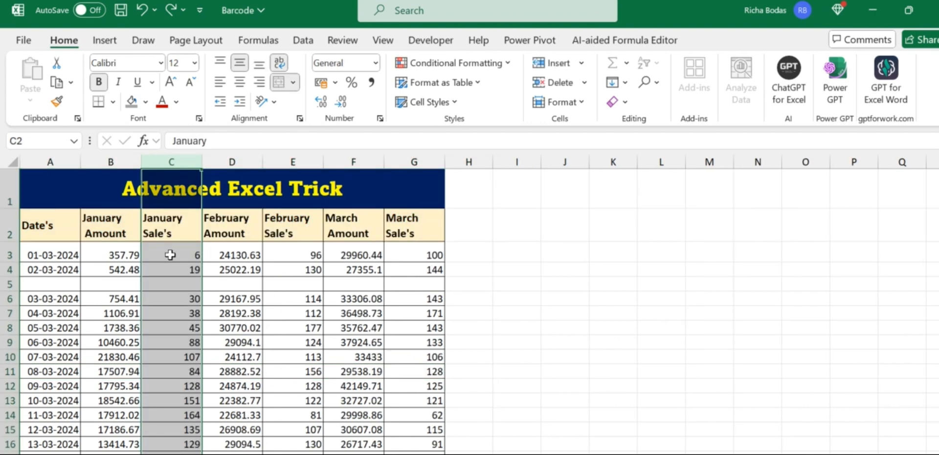
# Undo the blank row 5, and confirm twice that cell E5 (114) cannot be edited
pyautogui.hotkey('ctrl', 'z')
pyautogui.click(228, 329)
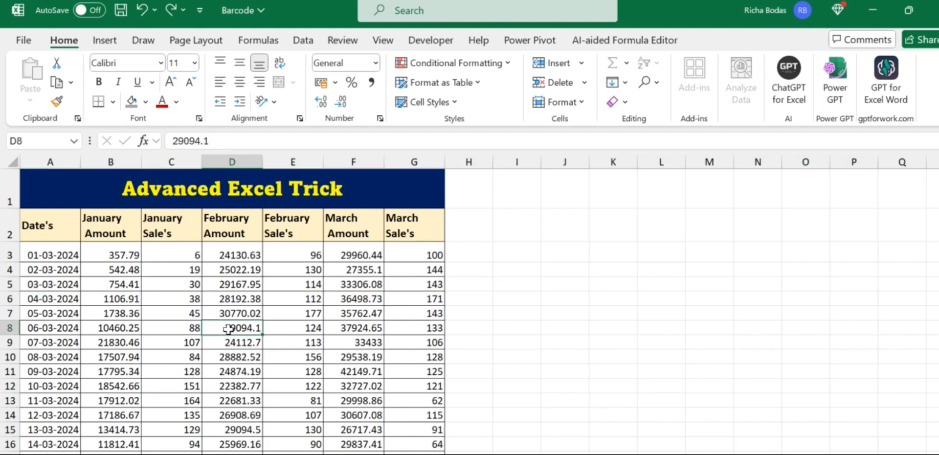
pyautogui.click(313, 286)
pyautogui.doubleClick(314, 286)
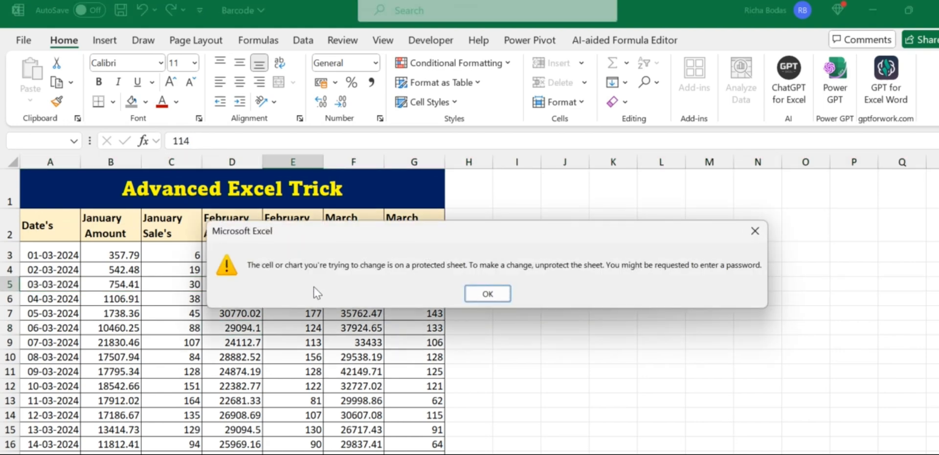
pyautogui.press('Return')
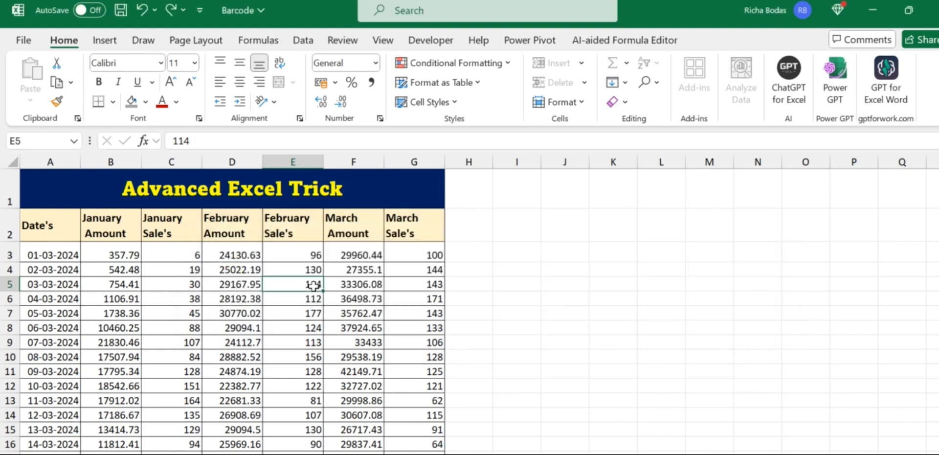
pyautogui.doubleClick(314, 286)
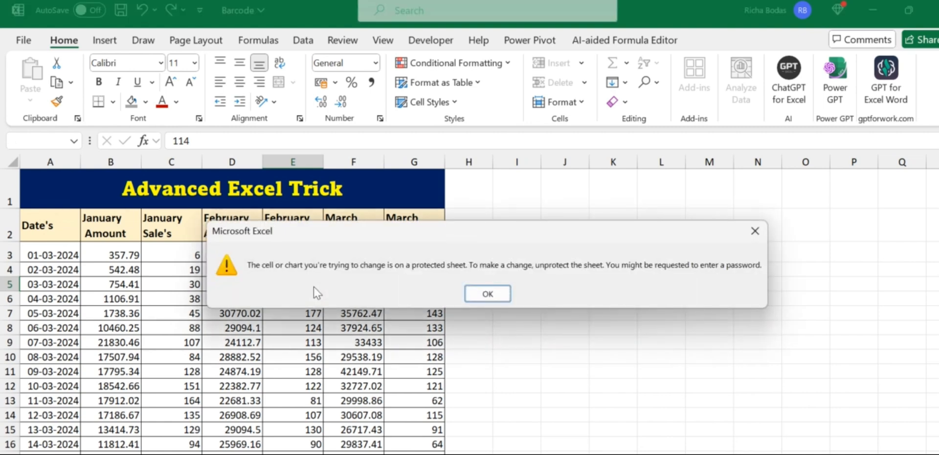
pyautogui.press('Return')
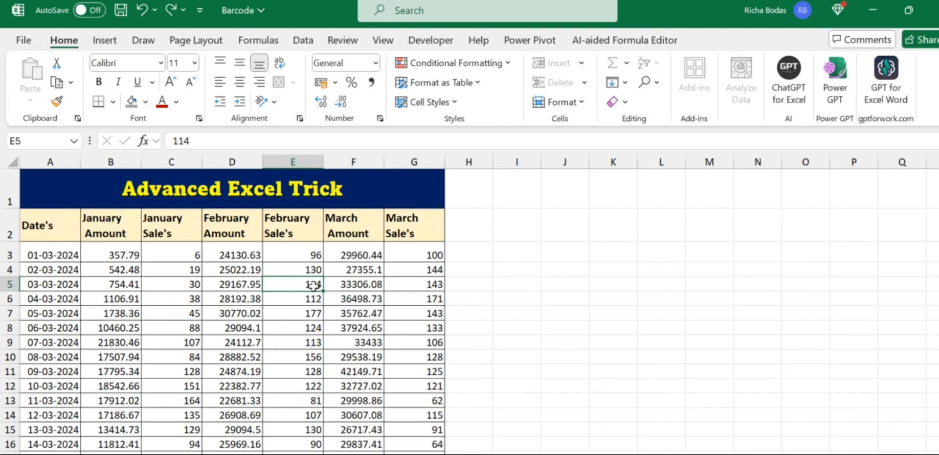
pyautogui.click(416, 156)
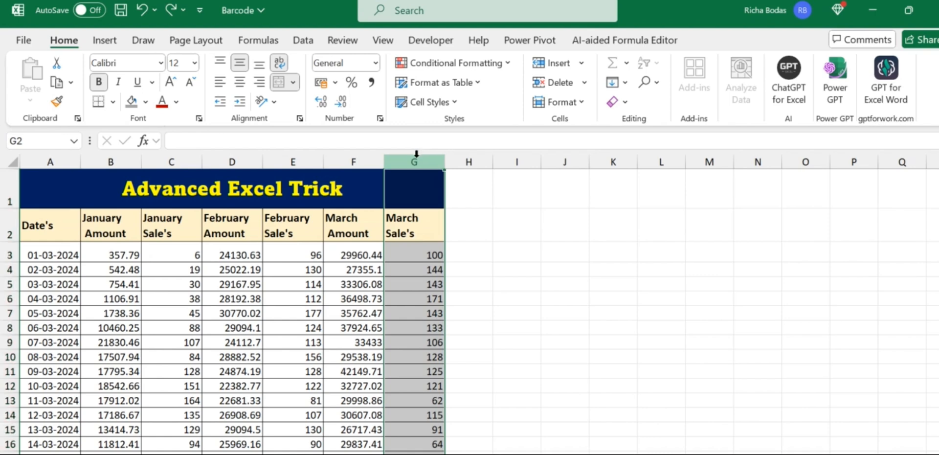
# Insert blank columns before March Sale's and January Sale's, then undo both
pyautogui.hotkey('ctrl', 'shift', '+')
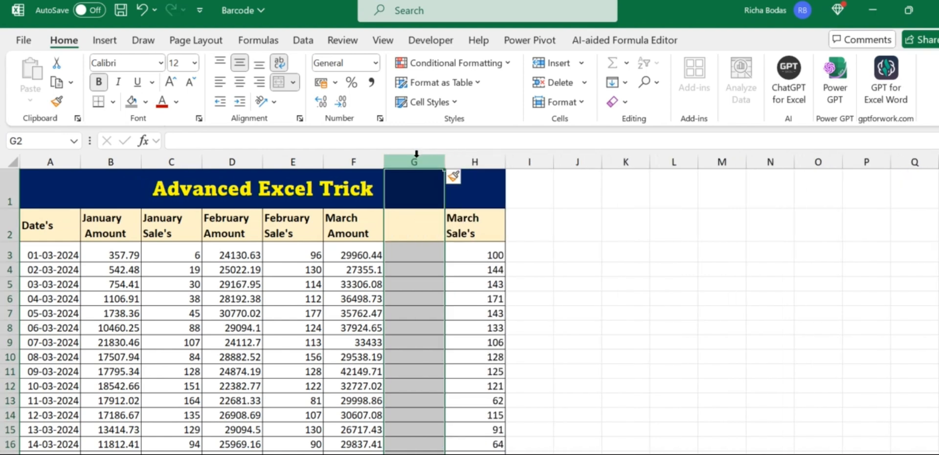
pyautogui.click(162, 156)
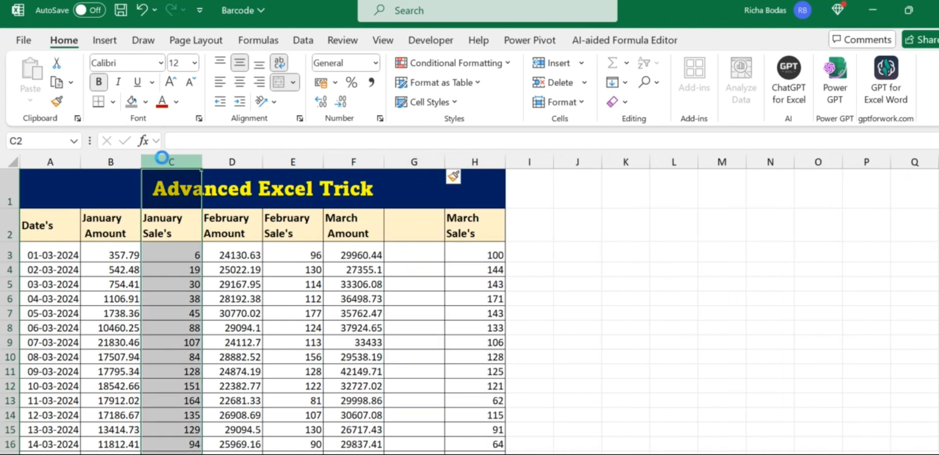
pyautogui.hotkey('ctrl', 'shift', '+')
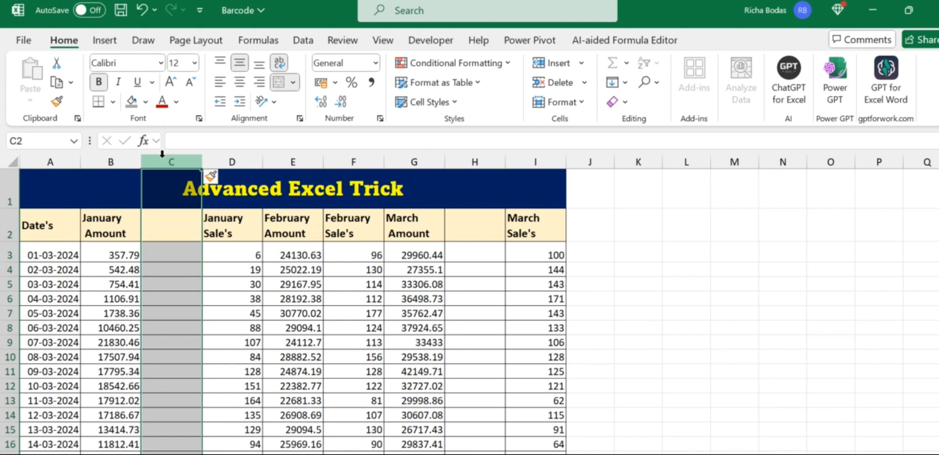
pyautogui.hotkey('ctrl', 'z')
pyautogui.hotkey('ctrl', 'z')
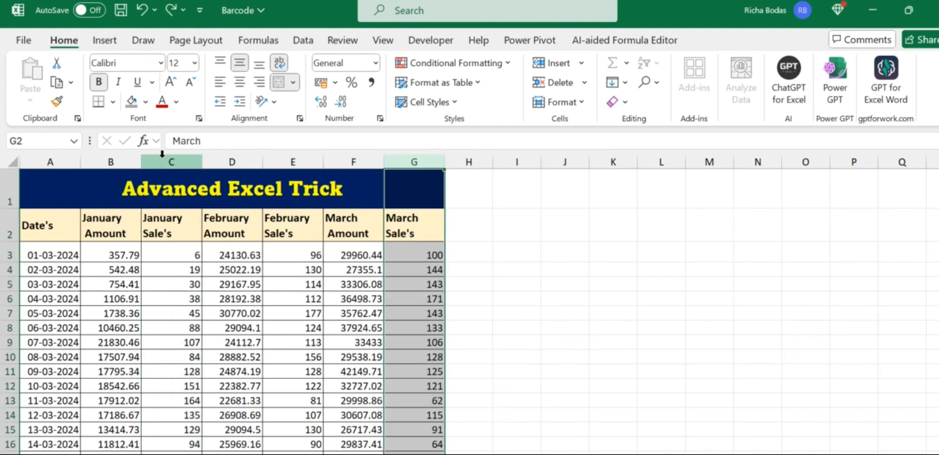
# Insert blank rows at 6 and 11, undo them, and save the workbook
pyautogui.click(10, 299)
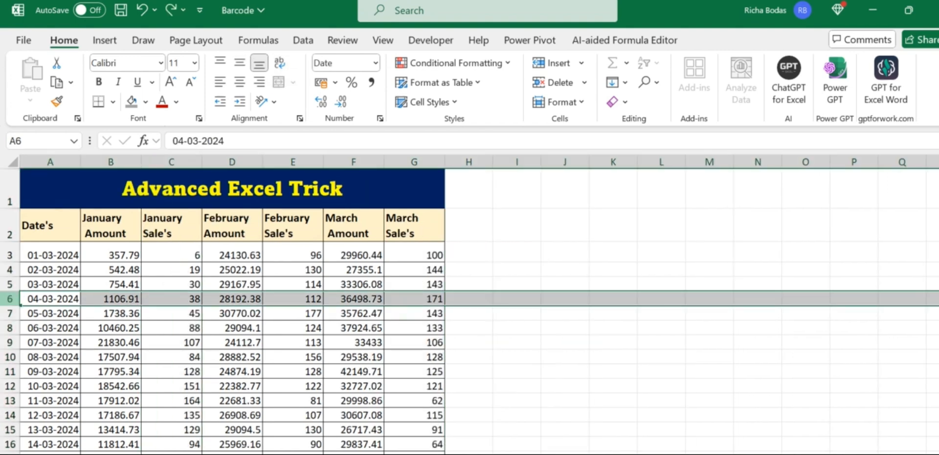
pyautogui.hotkey('ctrl', 'shift', '+')
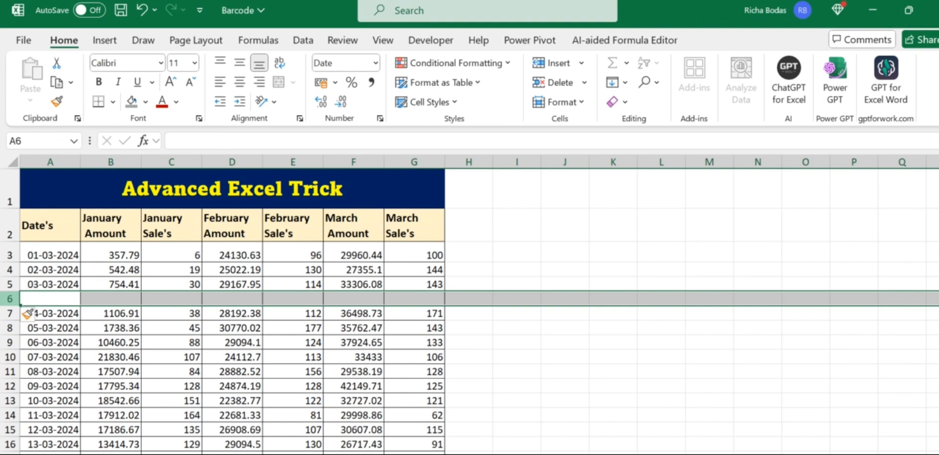
pyautogui.press('Down')
pyautogui.press('Down')
pyautogui.press('Down')
pyautogui.press('Down')
pyautogui.press('Down')
pyautogui.hotkey('shift', 'space')
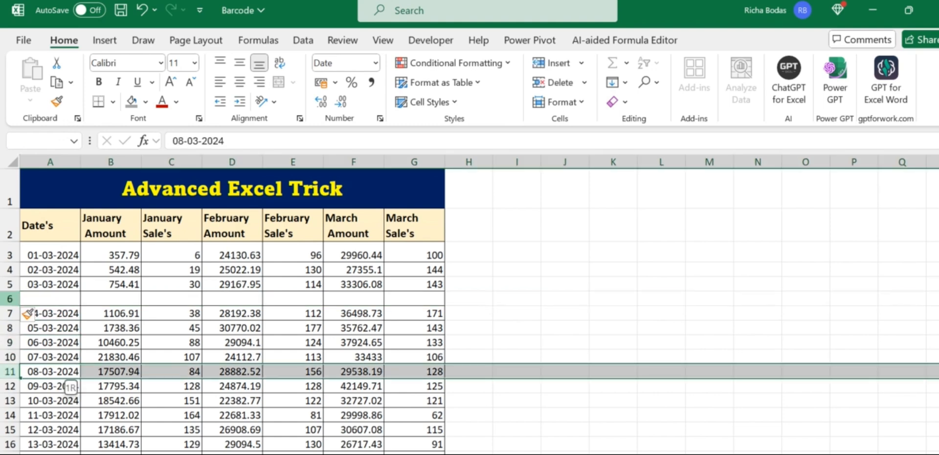
pyautogui.hotkey('ctrl', 'shift', '+')
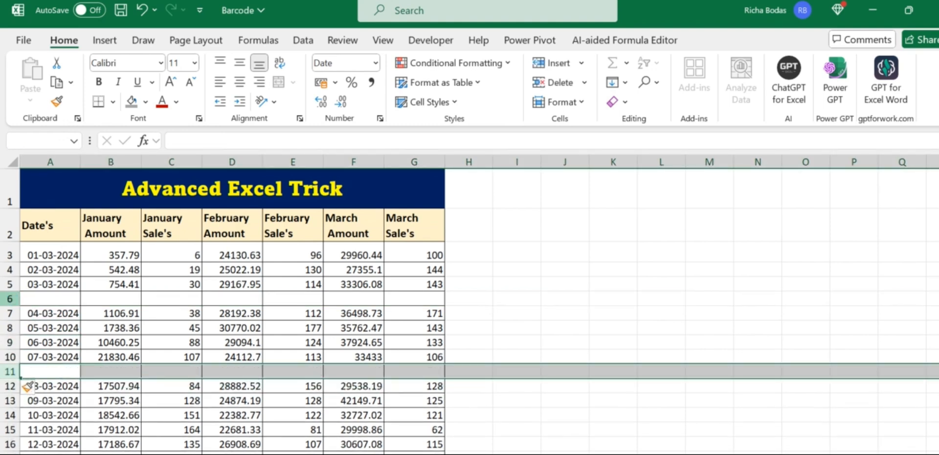
pyautogui.hotkey('ctrl', 'z')
pyautogui.hotkey('ctrl', 'z')
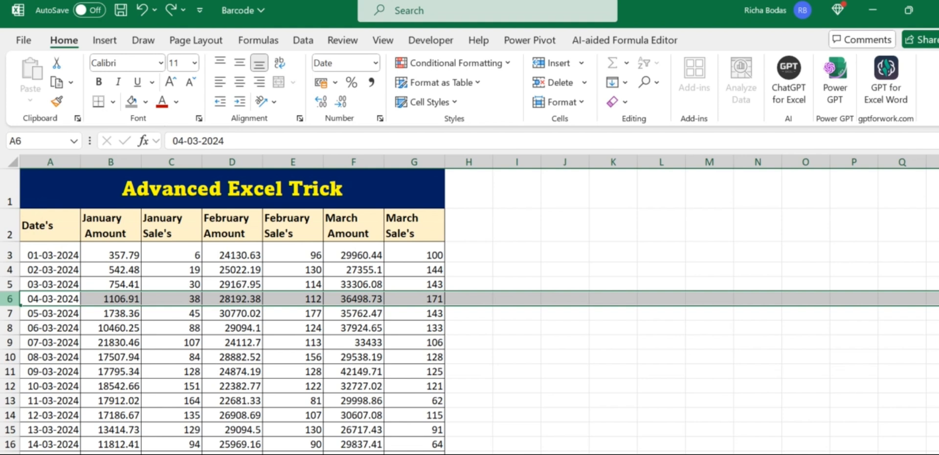
pyautogui.hotkey('ctrl', 's')
pyautogui.click(266, 313)
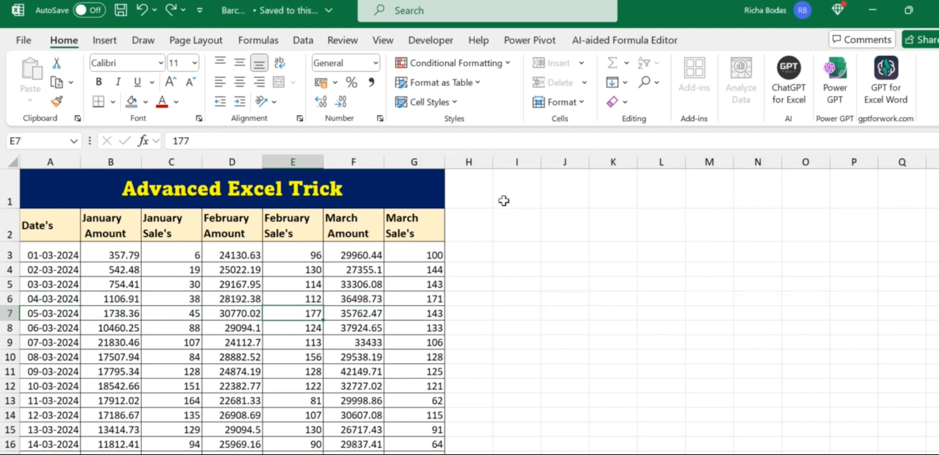
# Unprotect the sales sheet through Home > Format > Unprotect Sheet, entering its password
pyautogui.press('alt')
pyautogui.press('h')
pyautogui.press('o')
pyautogui.press('p')
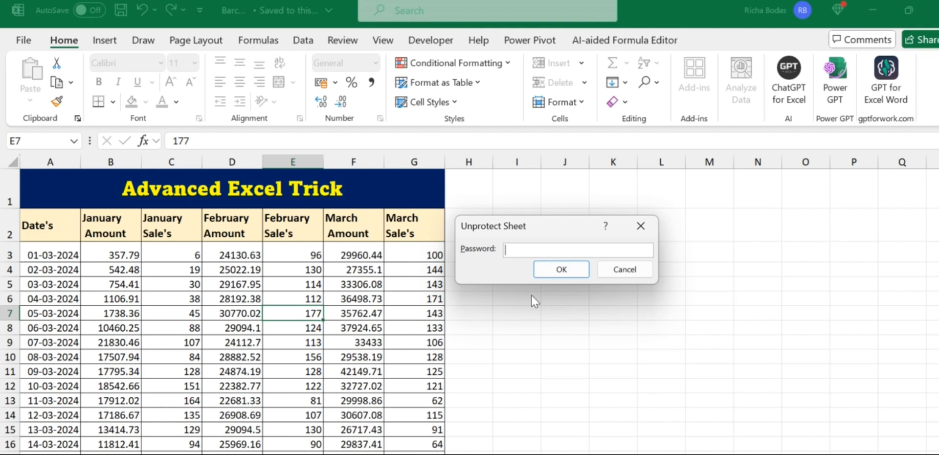
pyautogui.write('123')
pyautogui.press('Return')
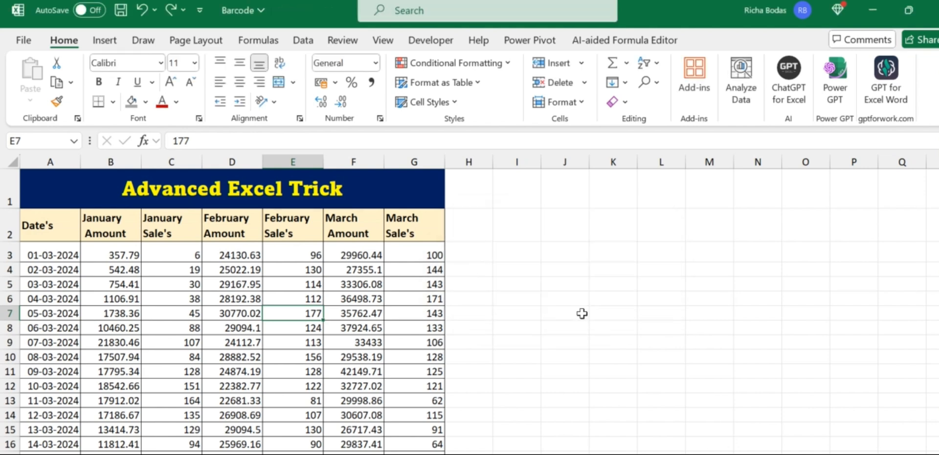
# Change the March Sale's value in G3 from 100 to 99
pyautogui.click(490, 251)
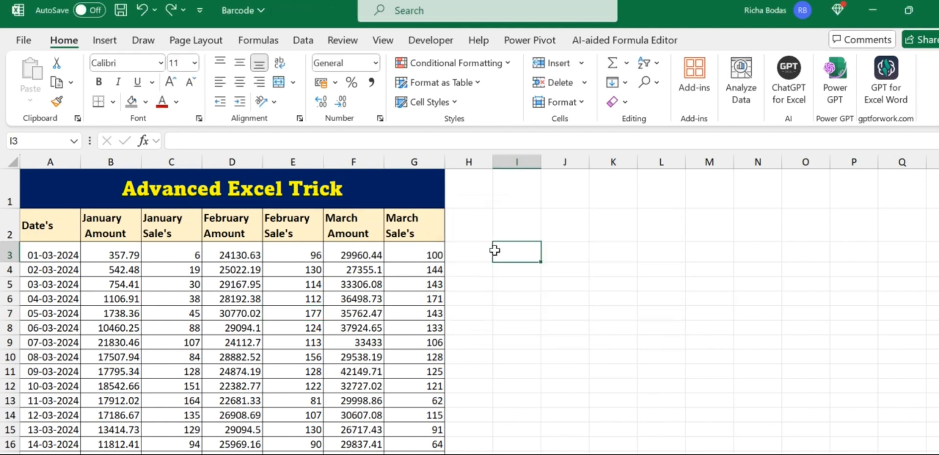
pyautogui.click(412, 252)
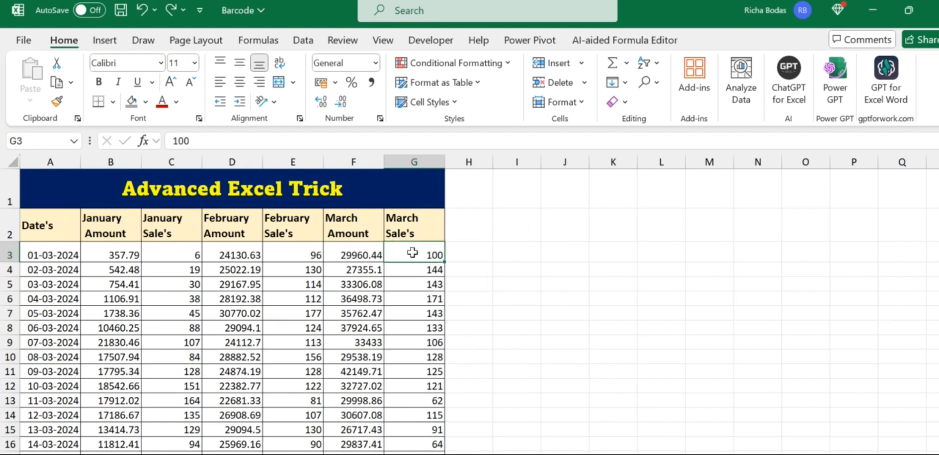
pyautogui.write('99')
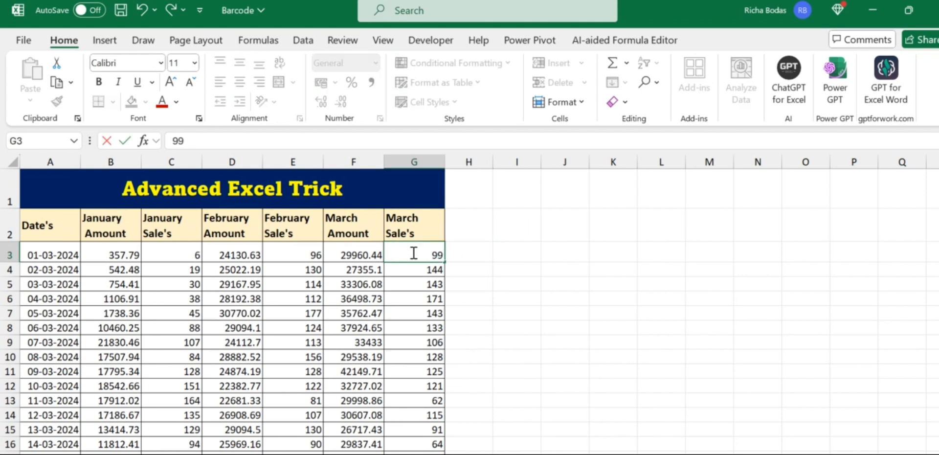
pyautogui.press('Return')
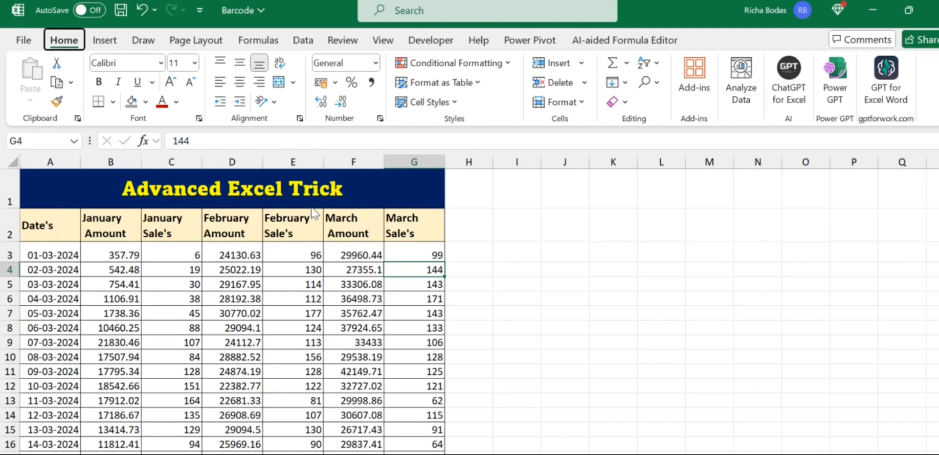
# Bring up the Protect Sheet settings from Home > Format
pyautogui.hotkey('alt', 'h')
pyautogui.press('o')
pyautogui.press('p')
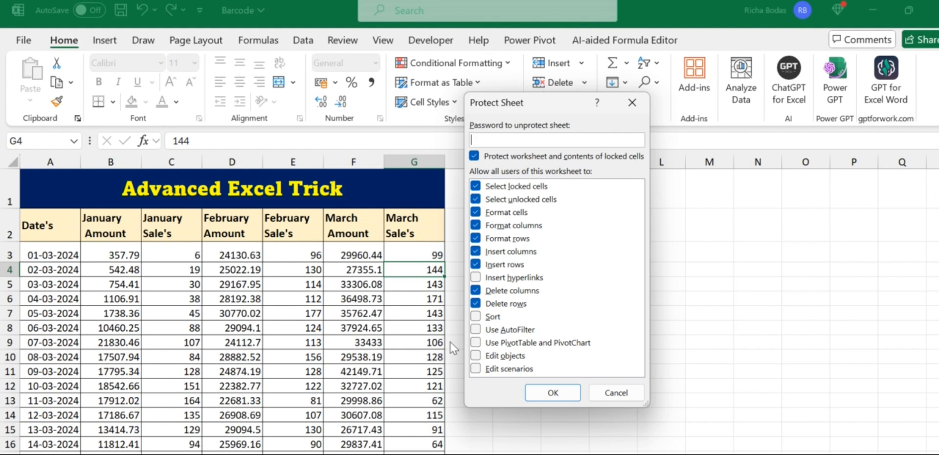
# Clear every allowed action: deleting, inserting, formatting rows, columns and cells, and selecting cells
pyautogui.click(476, 292)
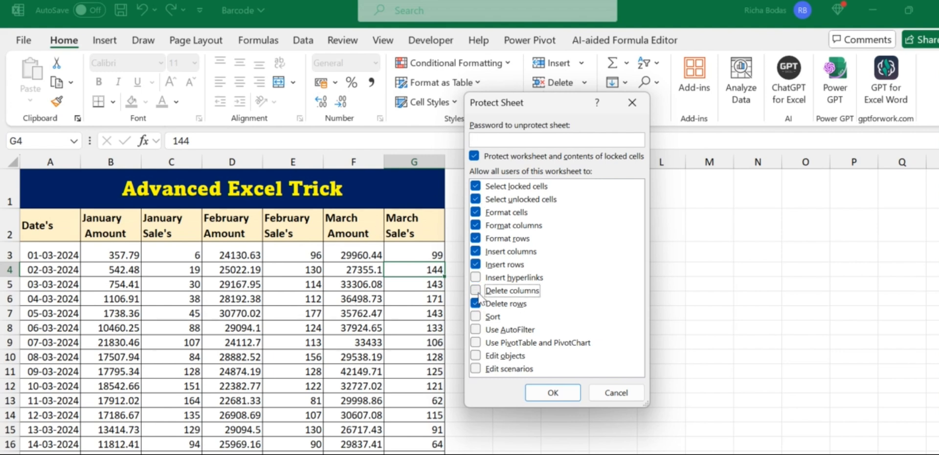
pyautogui.click(476, 304)
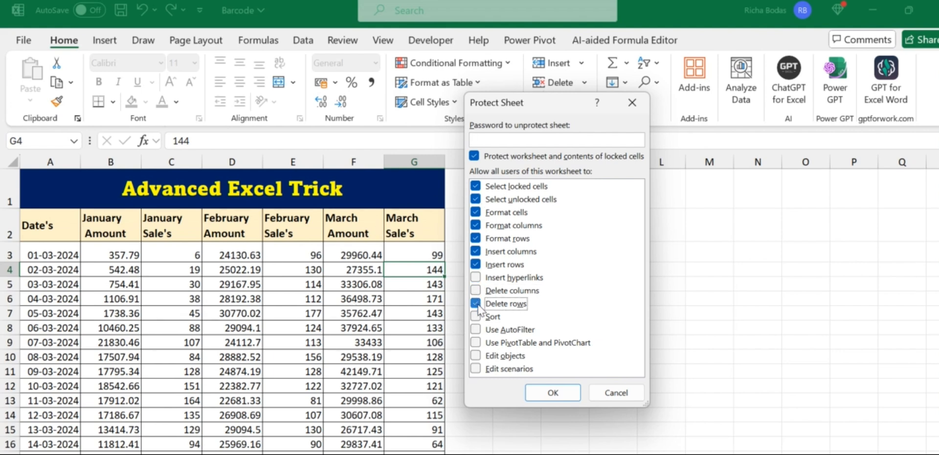
pyautogui.click(476, 264)
pyautogui.click(476, 252)
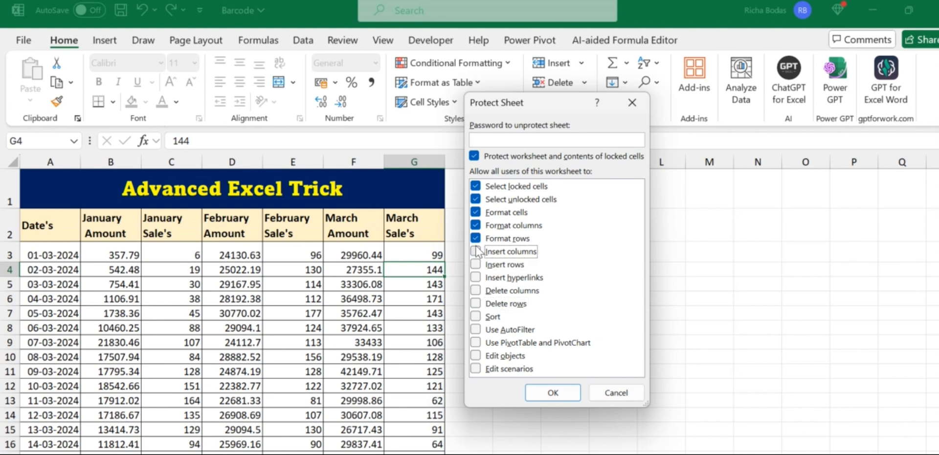
pyautogui.click(477, 239)
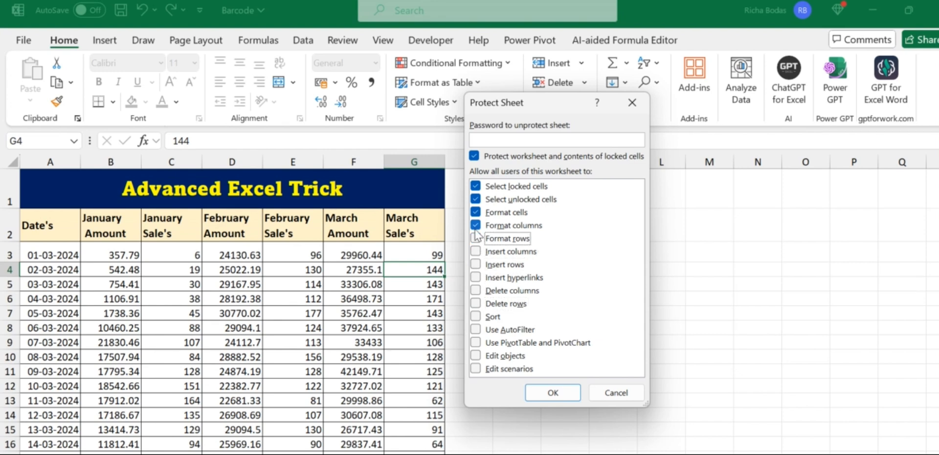
pyautogui.click(475, 226)
pyautogui.click(475, 214)
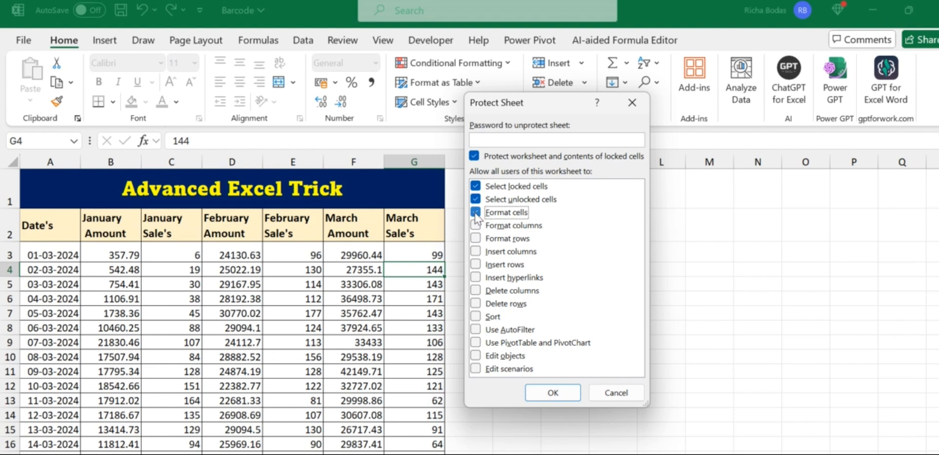
pyautogui.click(475, 200)
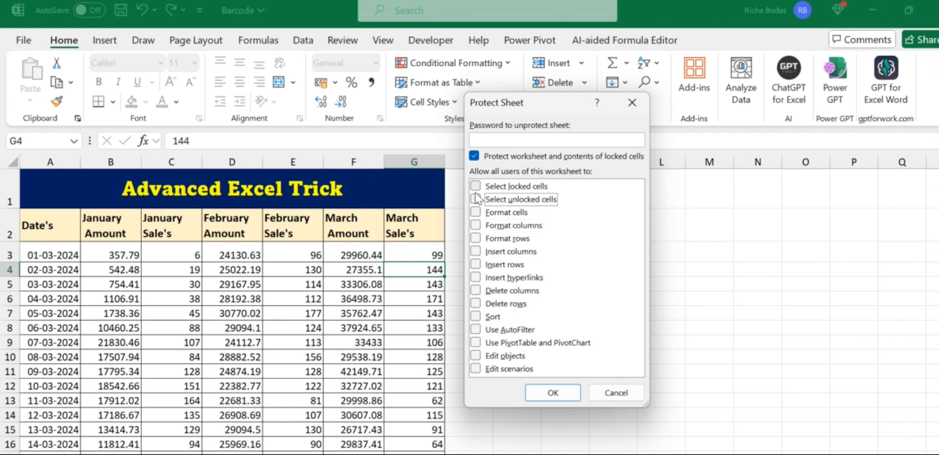
# Enter and confirm the protection password to protect the sheet
pyautogui.click(571, 140)
pyautogui.write('123')
pyautogui.click(562, 391)
pyautogui.write('123')
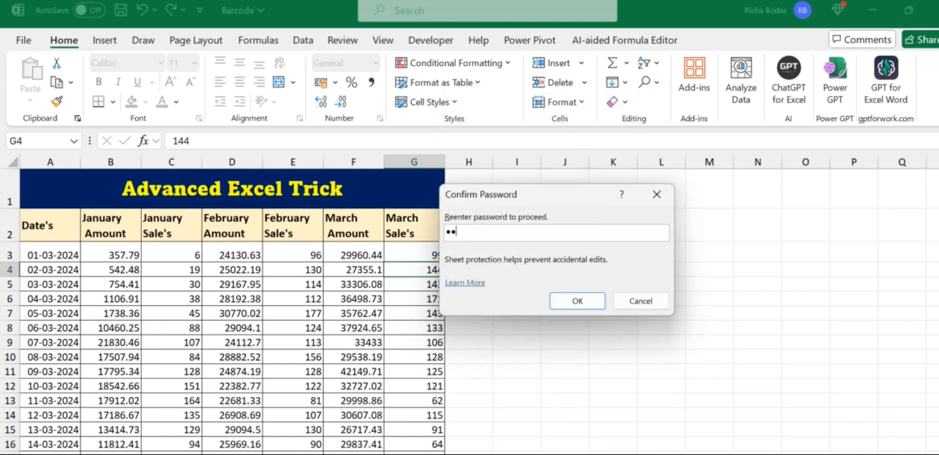
pyautogui.press('Return')
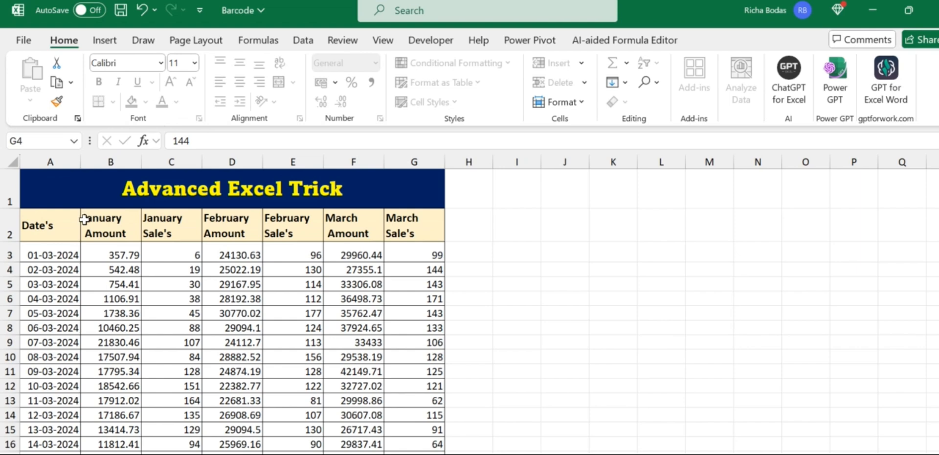
pyautogui.doubleClick(187, 255)
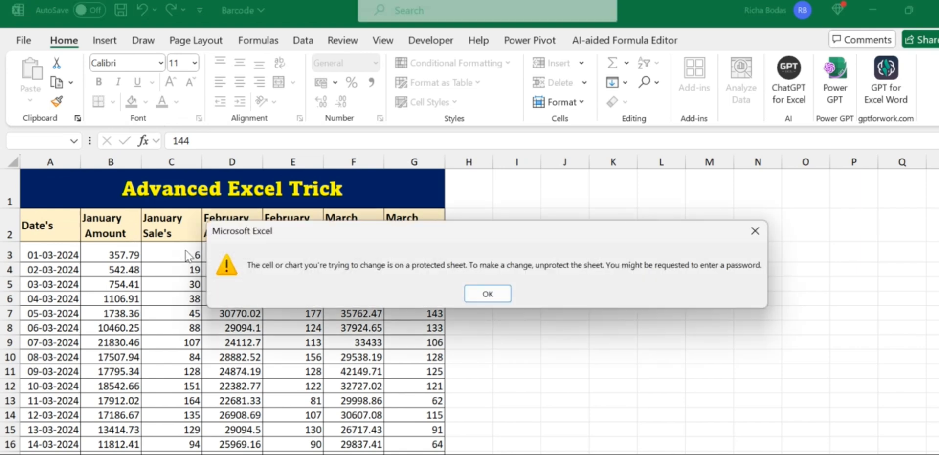
pyautogui.click(492, 295)
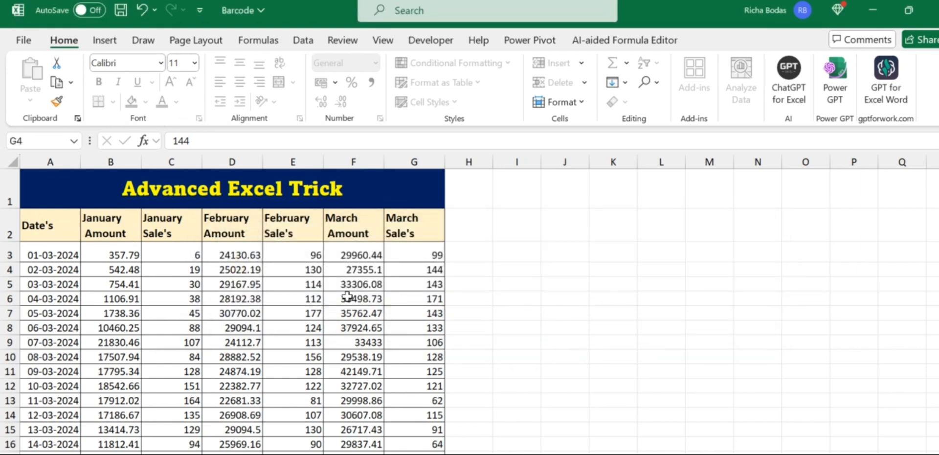